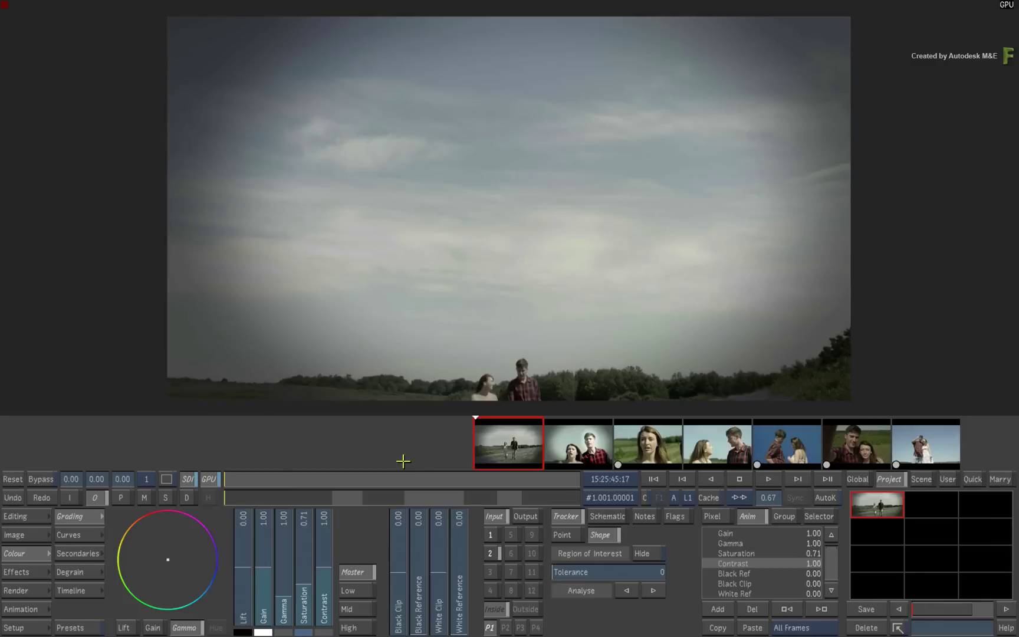
# - Scrub forward through the first field shot to frame 121
pyautogui.moveTo(232, 494); pyautogui.dragTo(323, 496)
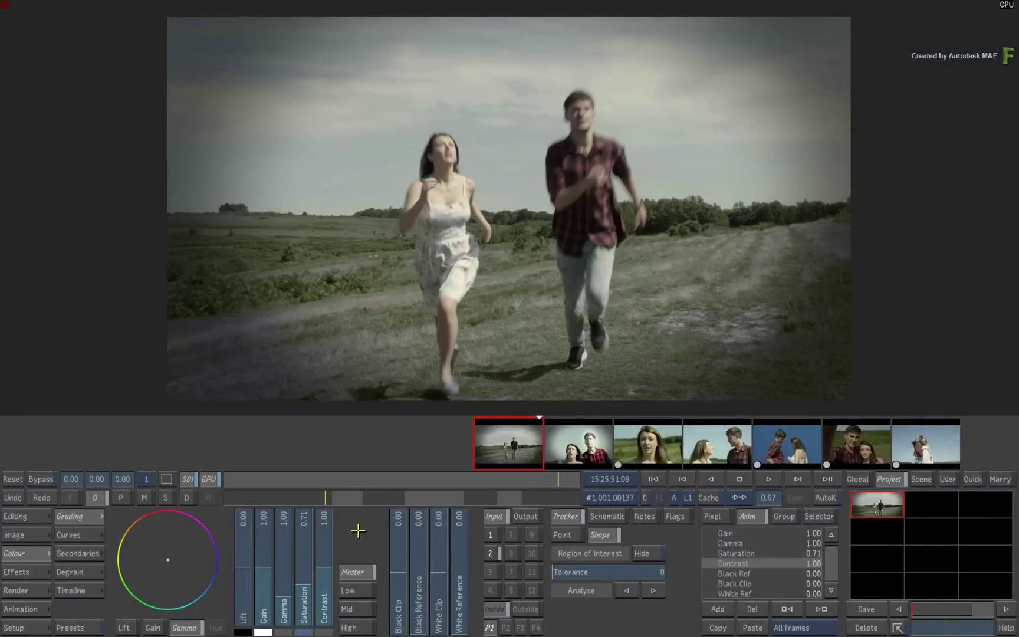
# - Return to an earlier frame and raise the shot's contrast from 1.00 to 1.13
pyautogui.moveTo(311, 499)
pyautogui.mouseDown()
pyautogui.moveTo(252, 500)
pyautogui.moveTo(322, 497)
pyautogui.mouseUp()
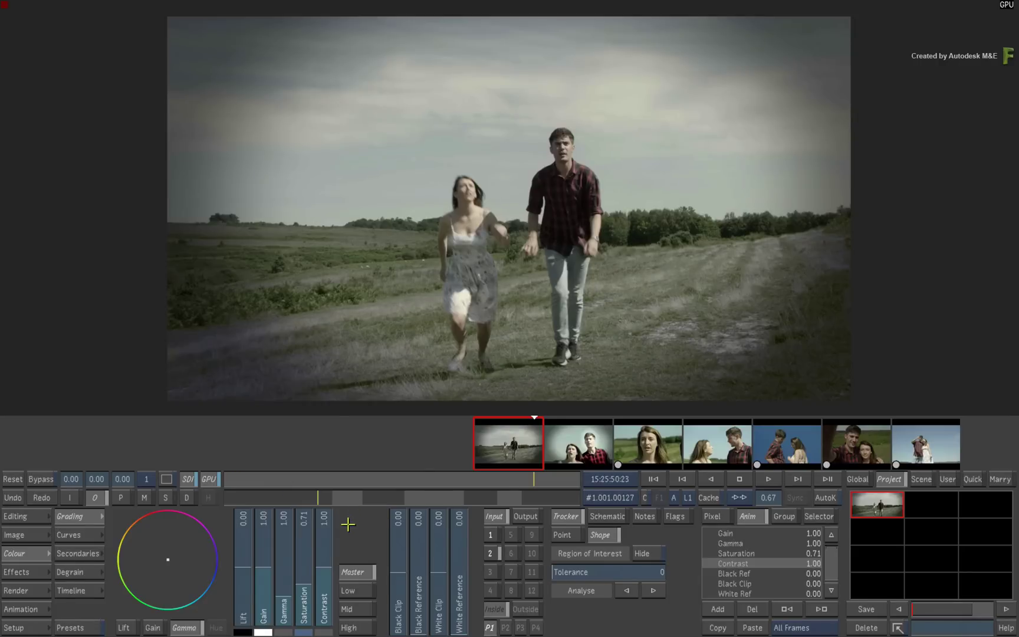
pyautogui.moveTo(324, 566); pyautogui.dragTo(320, 553)
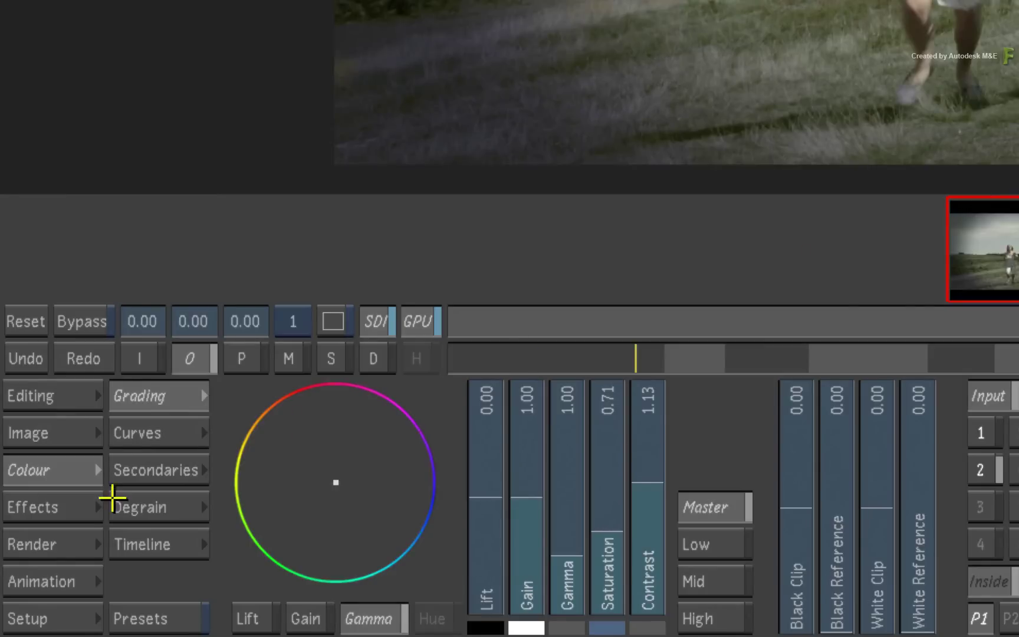
# - Switch the Effects options from Plugins to Batch
pyautogui.click(62, 508)
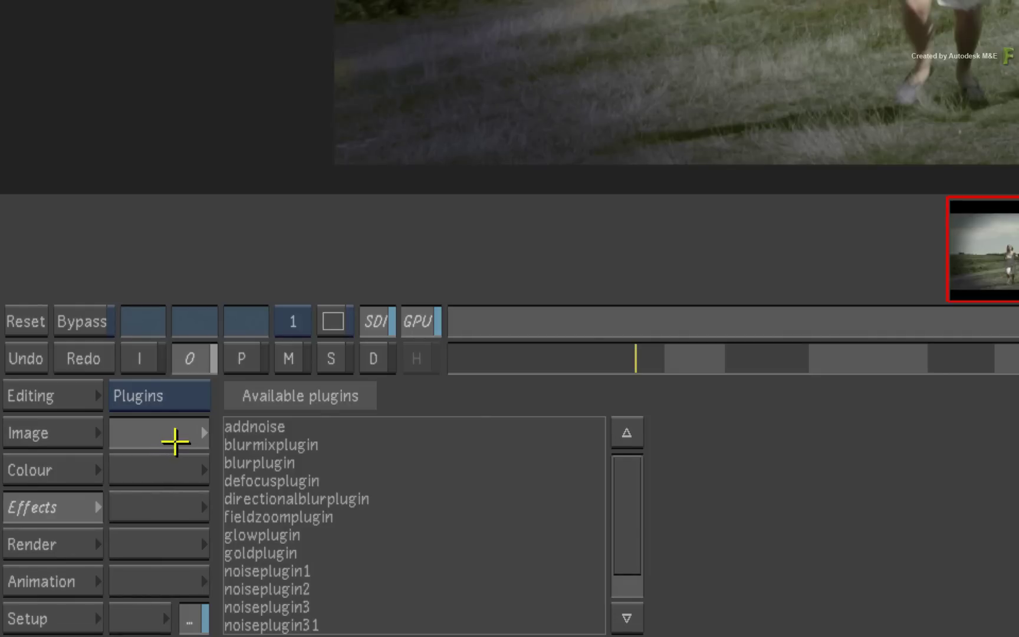
pyautogui.click(184, 395)
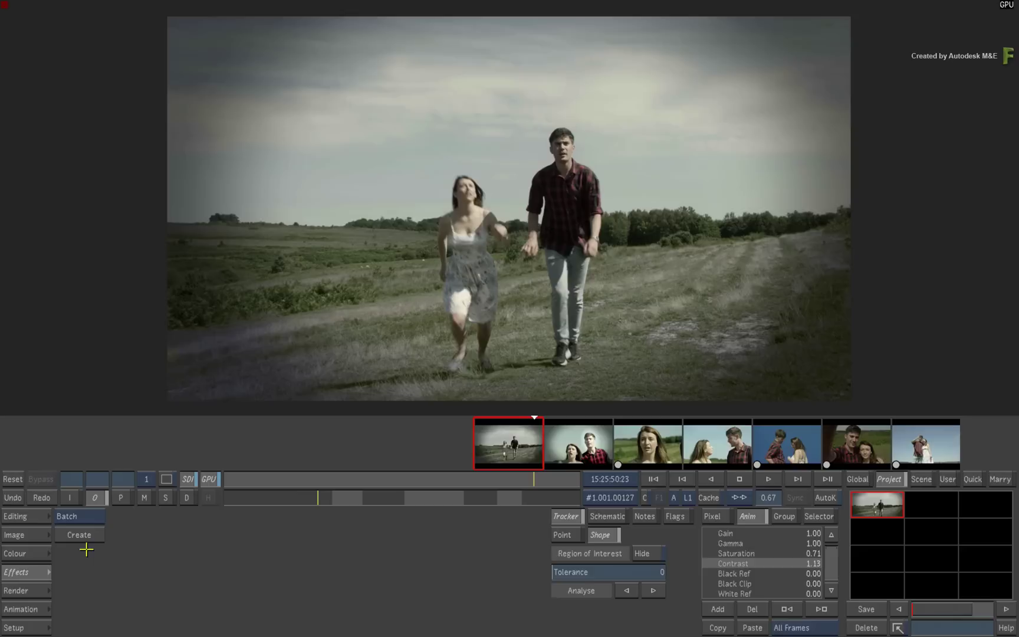
# - Create a Batch FX setup chaining the clip through a Lustre node into a Write File node
pyautogui.click(87, 538)
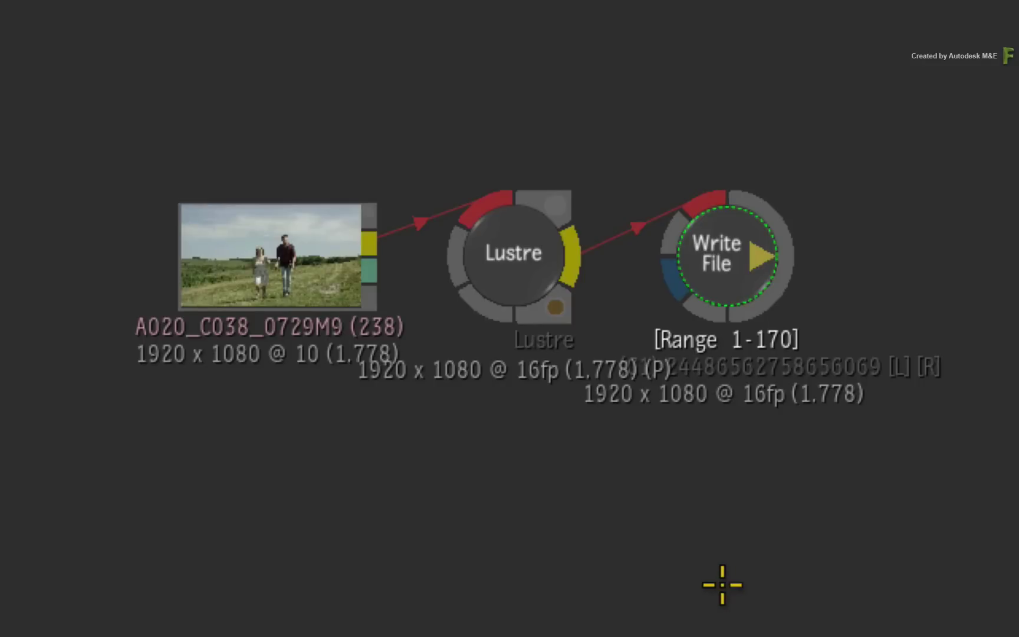
# - Show the full Batch interface with the Result viewer displaying the Lustre node's graded output
pyautogui.click(322, 294)
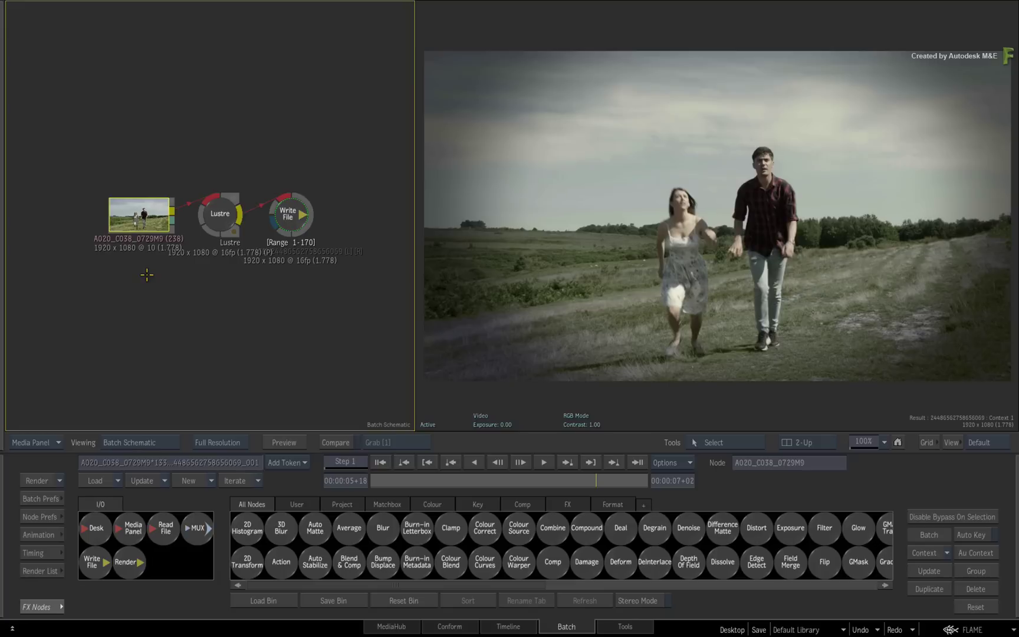
pyautogui.press('F4')
pyautogui.press('F4')
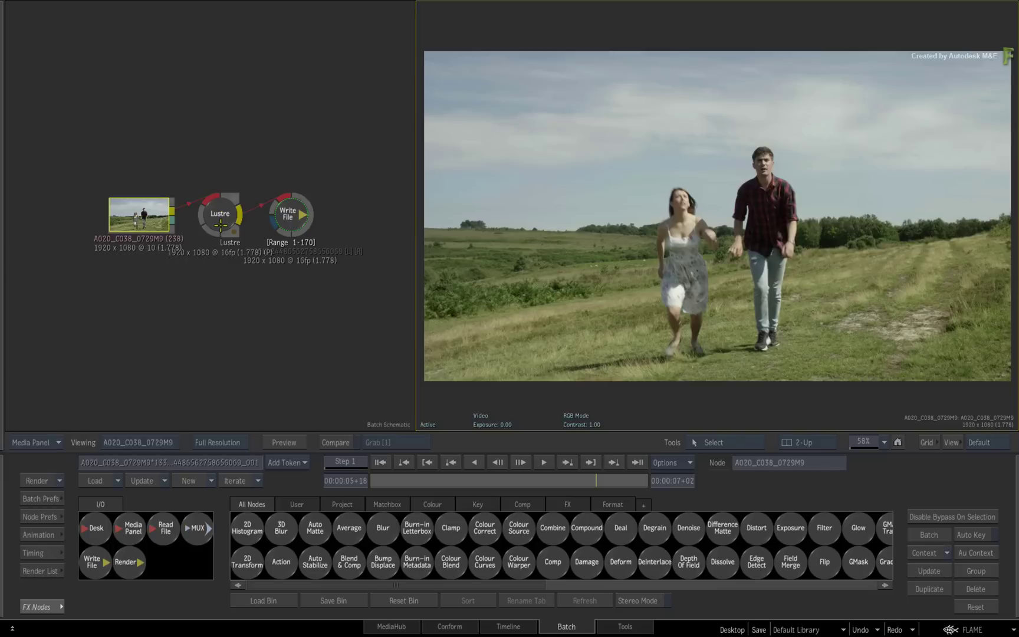
pyautogui.click(220, 224)
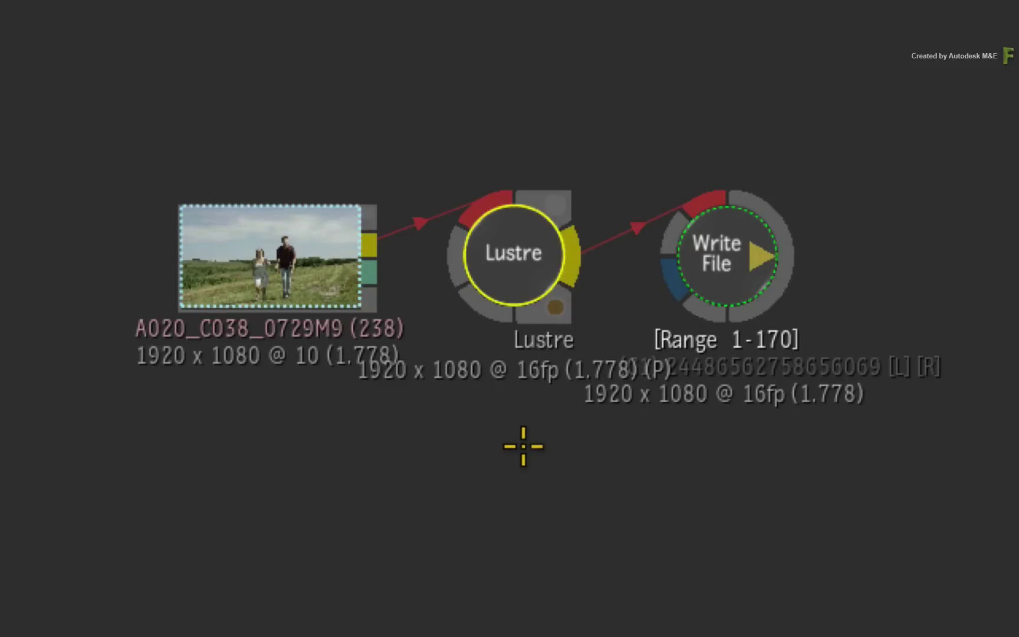
# - Reposition the Lustre node and move the Write File node slightly right
pyautogui.moveTo(511, 284)
pyautogui.mouseDown()
pyautogui.moveTo(506, 319)
pyautogui.moveTo(502, 290)
pyautogui.mouseUp()
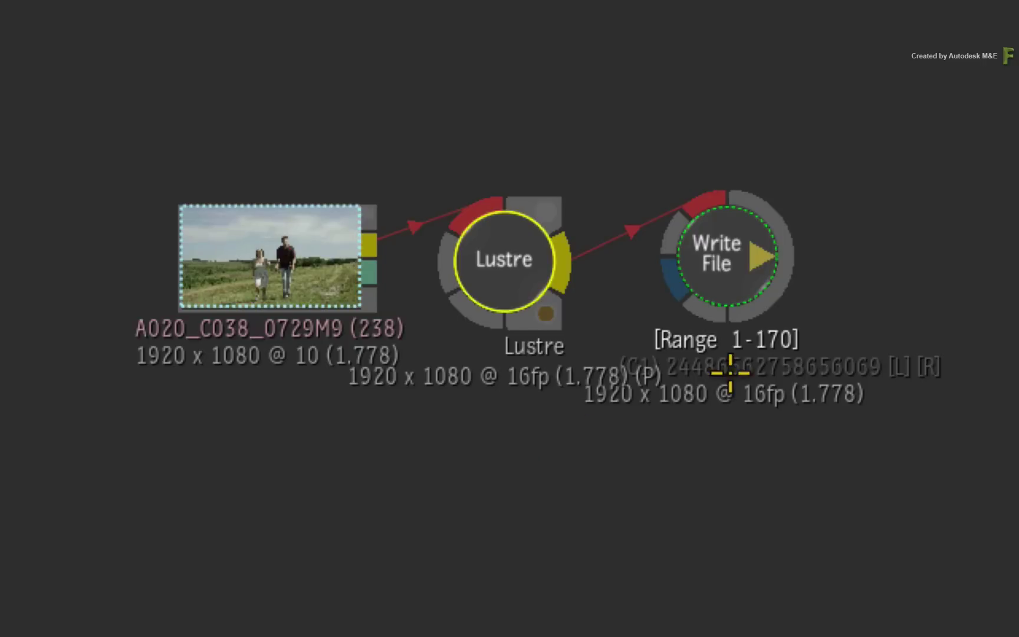
pyautogui.click(724, 284)
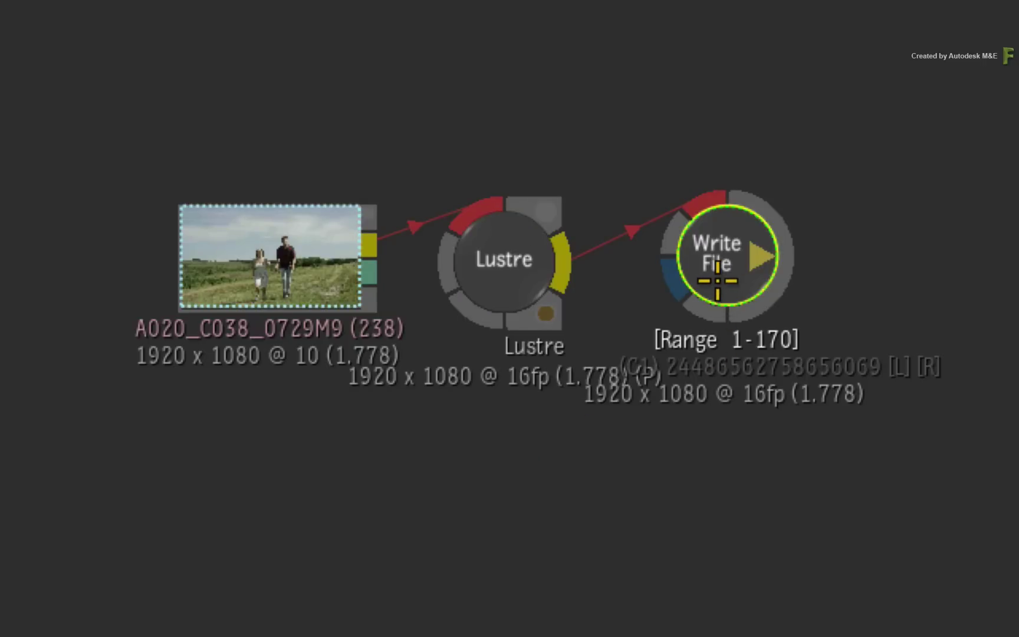
pyautogui.moveTo(724, 285); pyautogui.dragTo(858, 291)
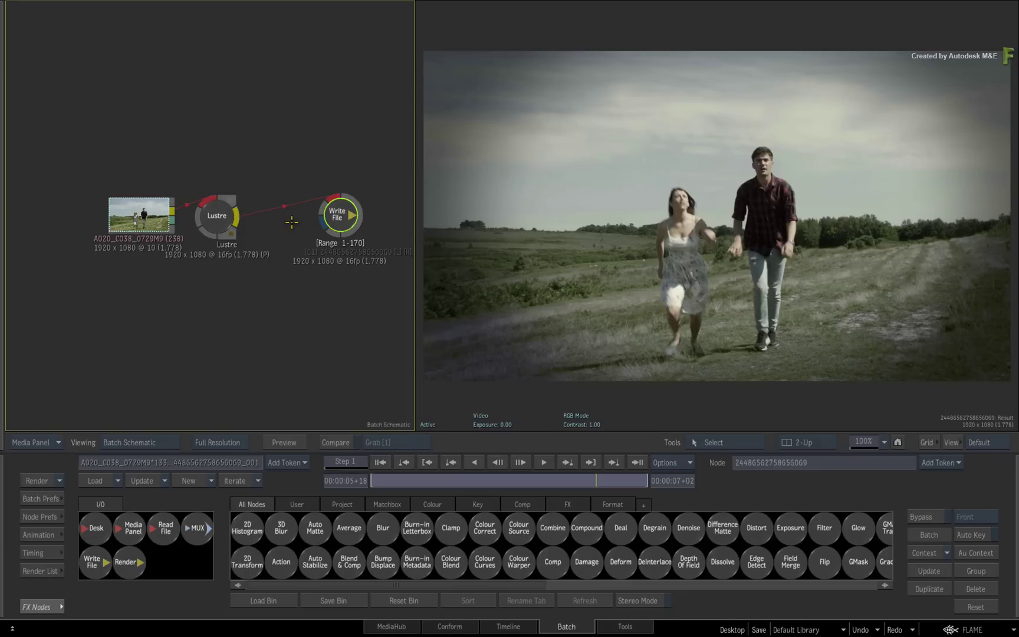
# - Move the clip node far left, set Lustre before Write File, then return to Lustre
pyautogui.moveTo(217, 214); pyautogui.dragTo(242, 217)
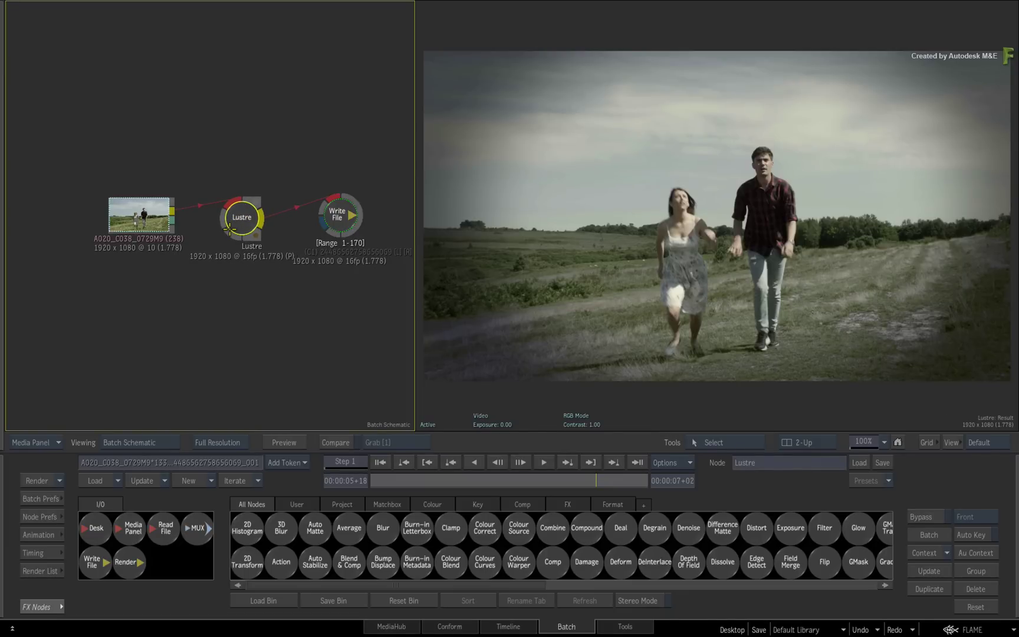
pyautogui.moveTo(130, 218); pyautogui.dragTo(48, 214)
pyautogui.click(247, 221)
pyautogui.moveTo(246, 221); pyautogui.dragTo(216, 223)
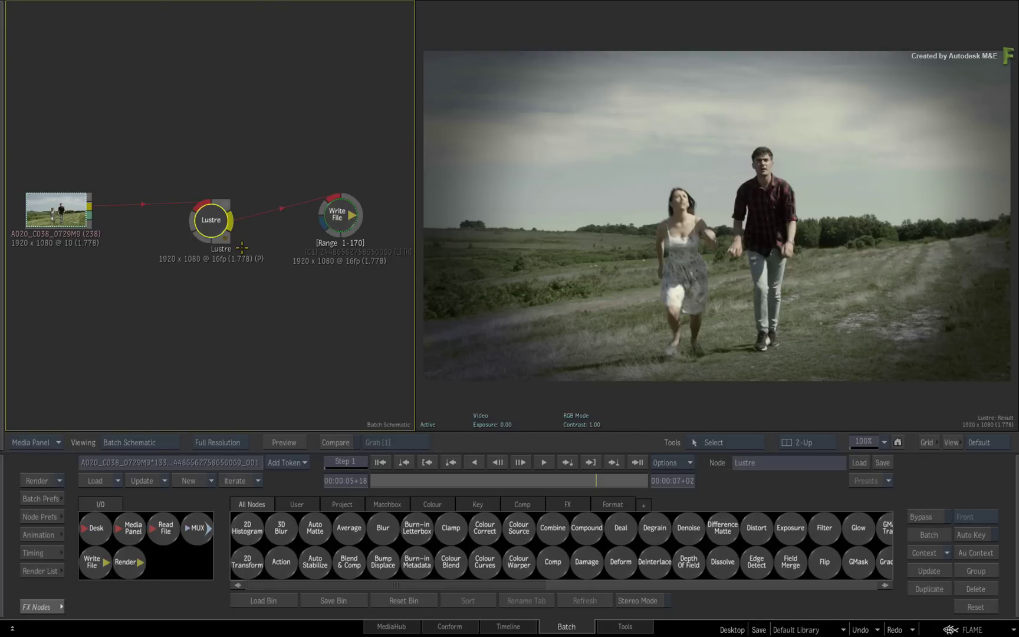
pyautogui.hotkey('alt', 'Tab')
pyautogui.press('Tab')
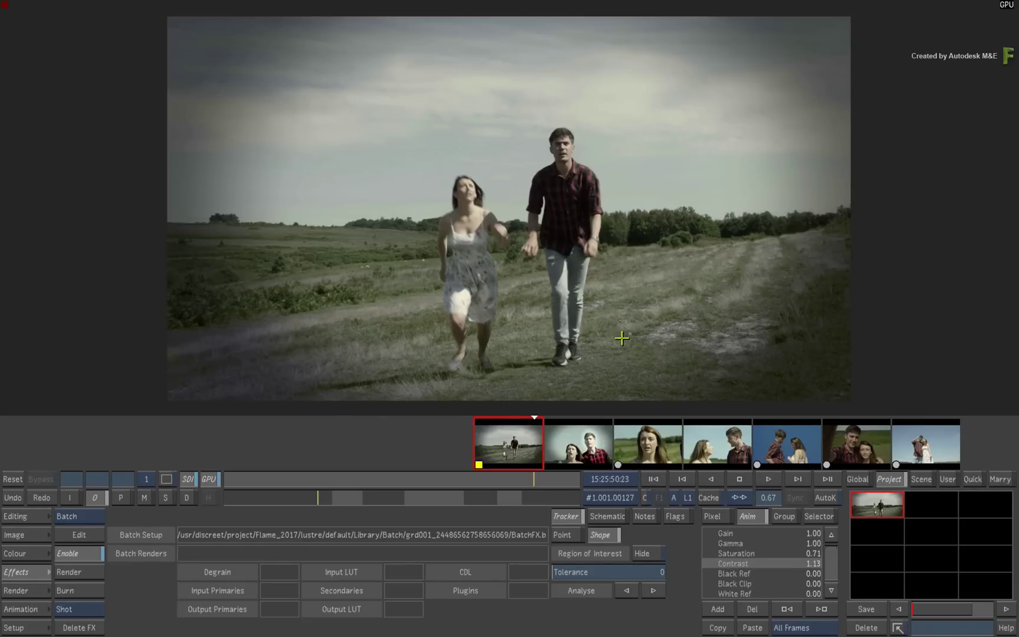
# - Toggle between the Lustre and Flame windows, ending on the Flame Batch schematic
pyautogui.hotkey('alt', 'Tab')
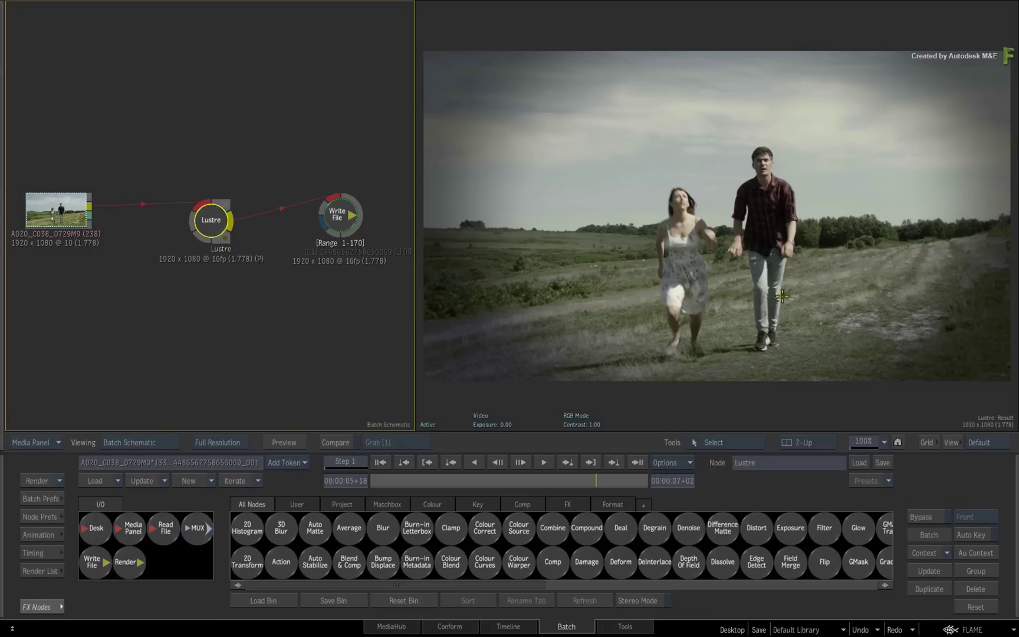
pyautogui.hotkey('alt', 'Tab')
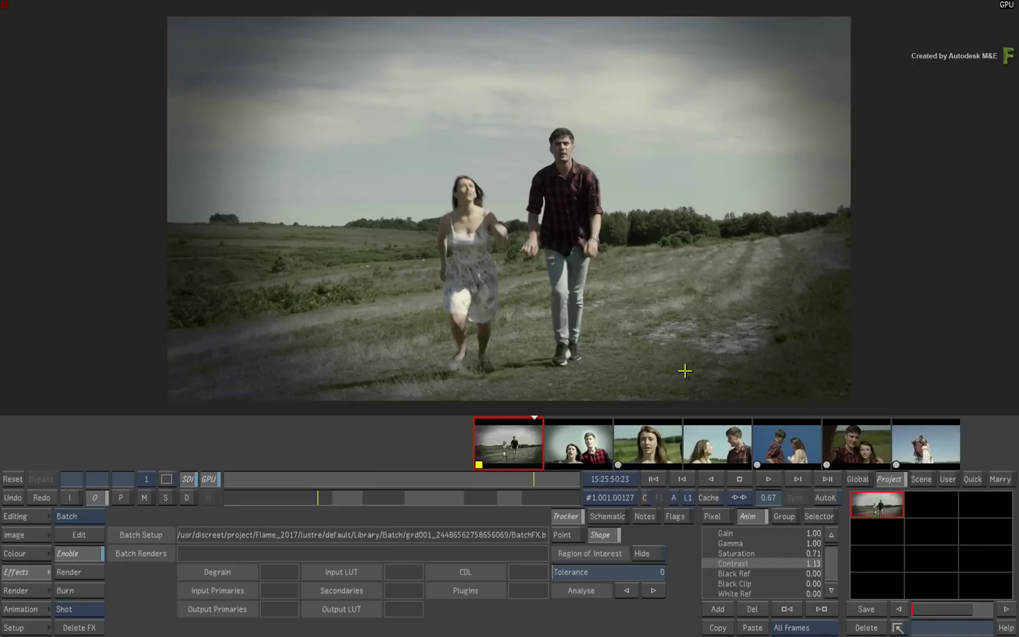
pyautogui.hotkey('alt', 'Tab')
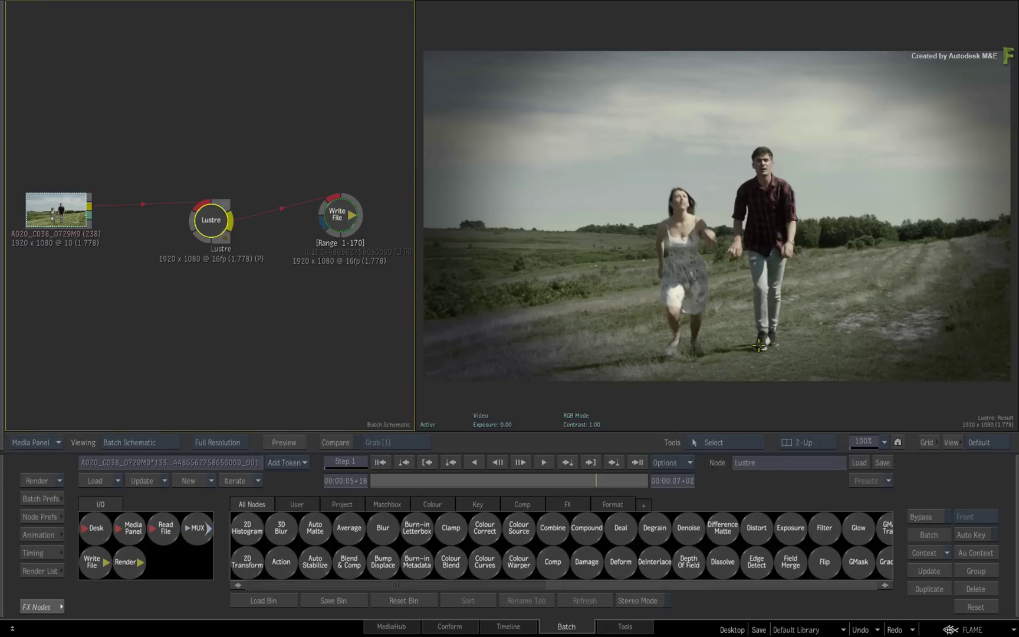
# - Widen the schematic and respace nodes: Write File and Lustre right, clip far left
pyautogui.moveTo(413, 353); pyautogui.dragTo(581, 343)
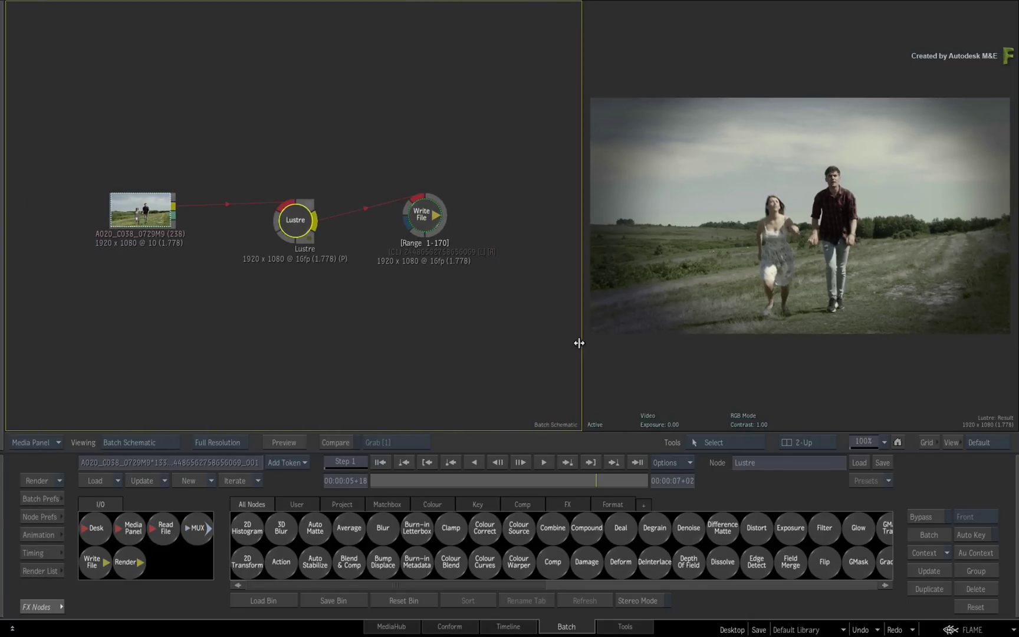
pyautogui.click(423, 216)
pyautogui.moveTo(424, 215); pyautogui.dragTo(502, 215)
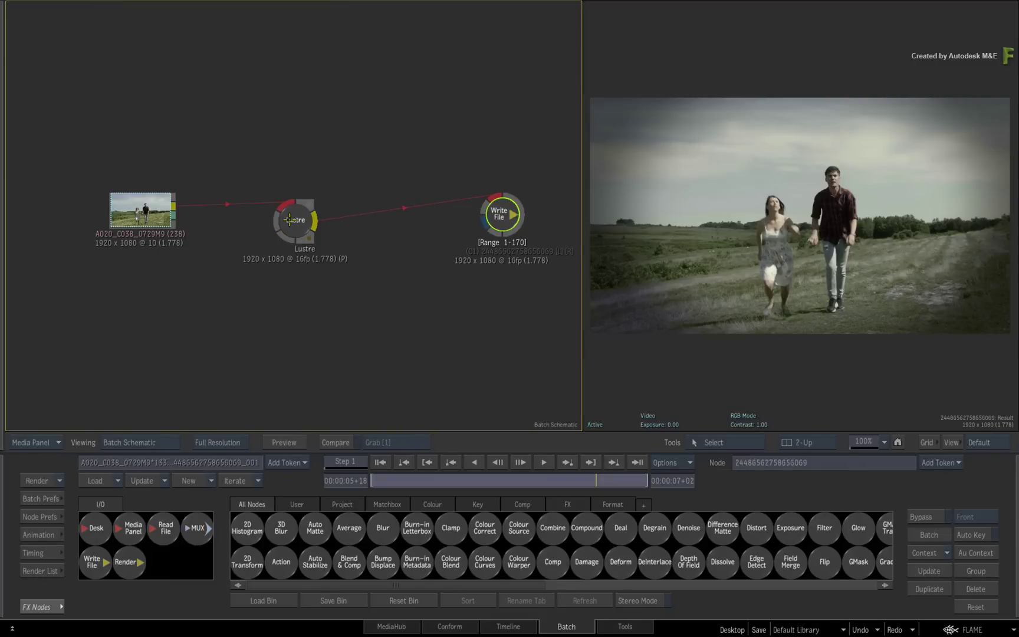
pyautogui.moveTo(292, 218); pyautogui.dragTo(389, 218)
pyautogui.moveTo(147, 212); pyautogui.dragTo(88, 215)
pyautogui.click(388, 213)
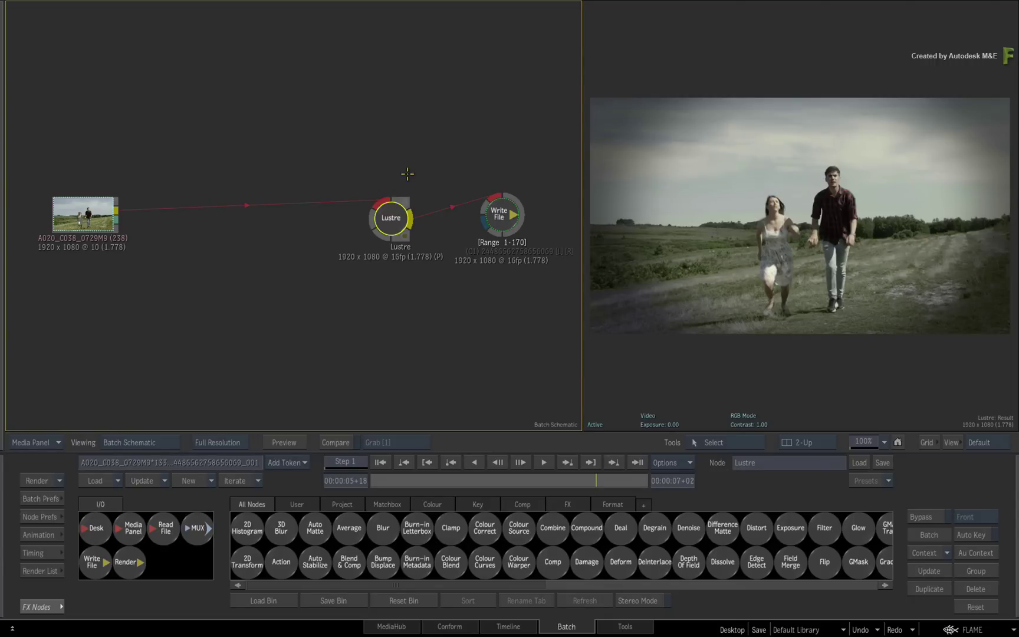
# - Disconnect the clip from Lustre and add the Clean Background setup to the schematic
pyautogui.moveTo(267, 283); pyautogui.dragTo(268, 285)
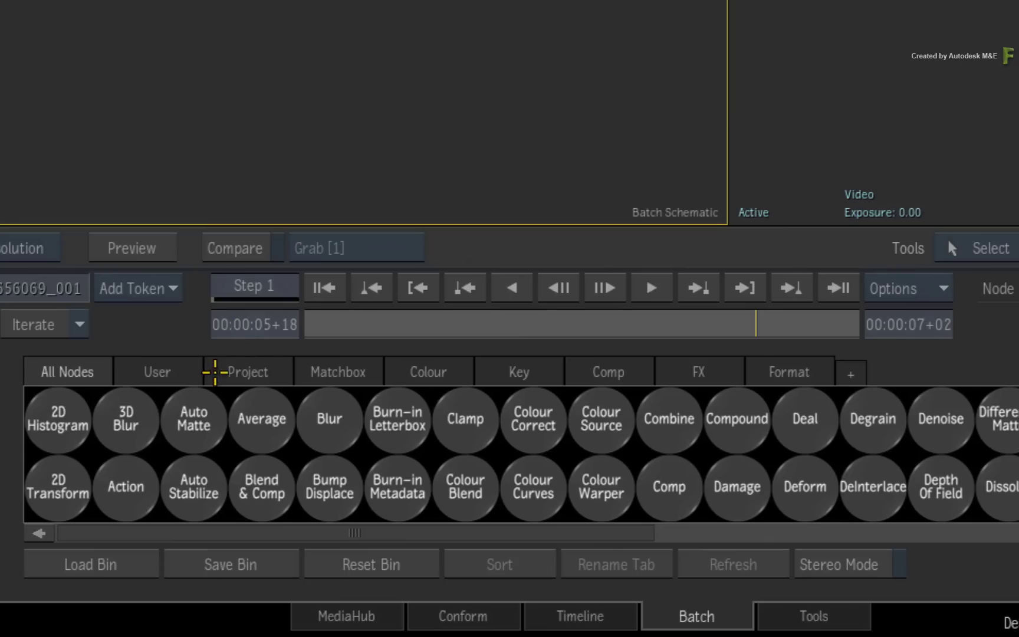
pyautogui.click(330, 503)
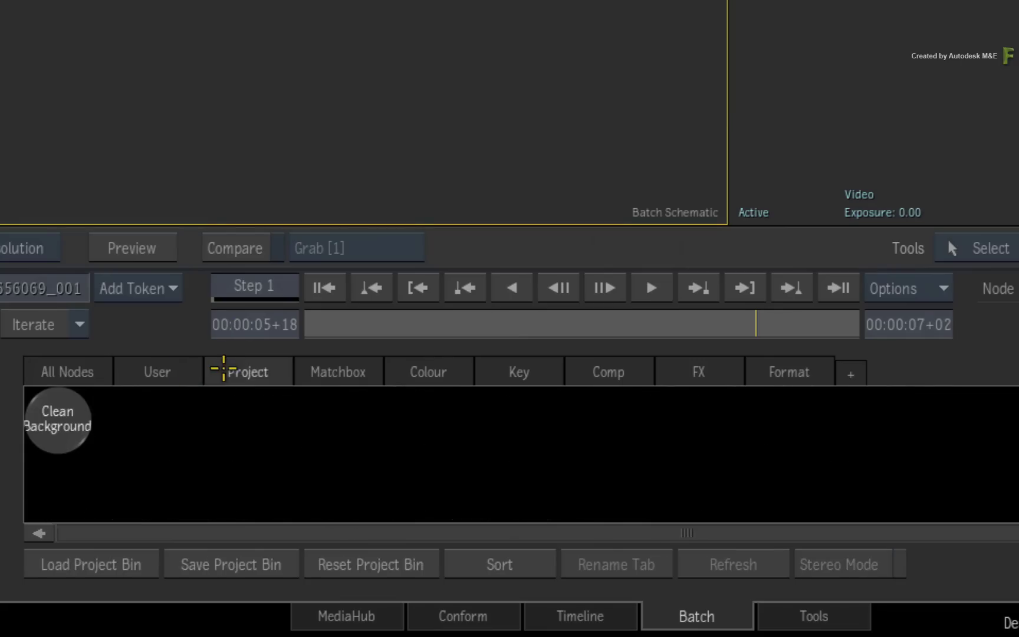
pyautogui.moveTo(57, 420)
pyautogui.mouseDown()
pyautogui.moveTo(49, 428)
pyautogui.moveTo(17, 0)
pyautogui.moveTo(0, 0)
pyautogui.moveTo(11, 0)
pyautogui.mouseUp()
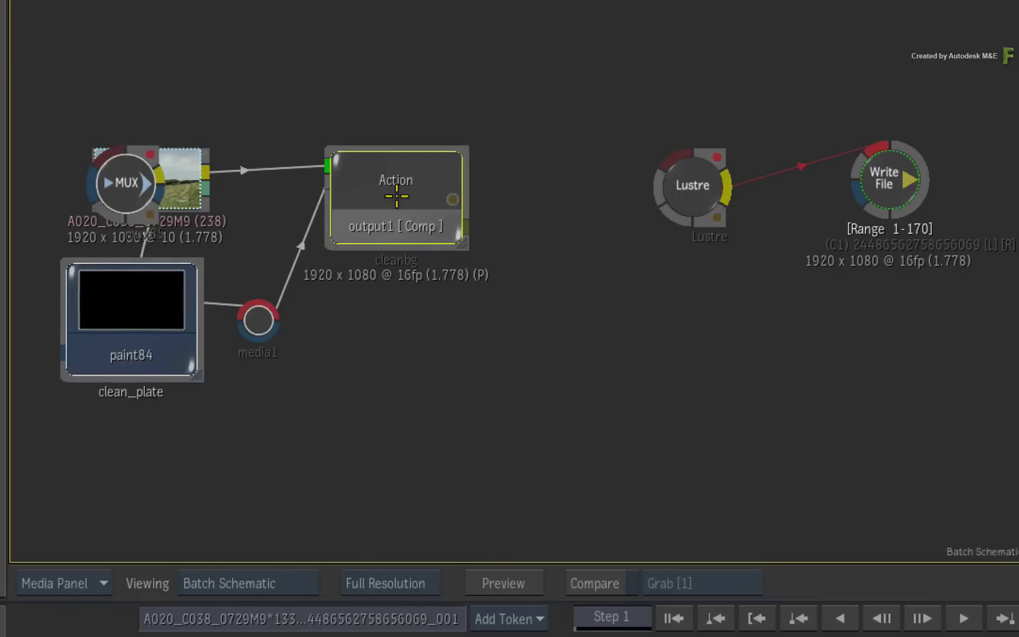
pyautogui.moveTo(396, 196)
pyautogui.mouseDown()
pyautogui.moveTo(594, 244)
pyautogui.moveTo(545, 252)
pyautogui.mouseUp()
# - Arrange the A020_C038_0729M9 clip and cleanbg Action nodes, and enlarge the viewer
pyautogui.moveTo(151, 173); pyautogui.dragTo(113, 215)
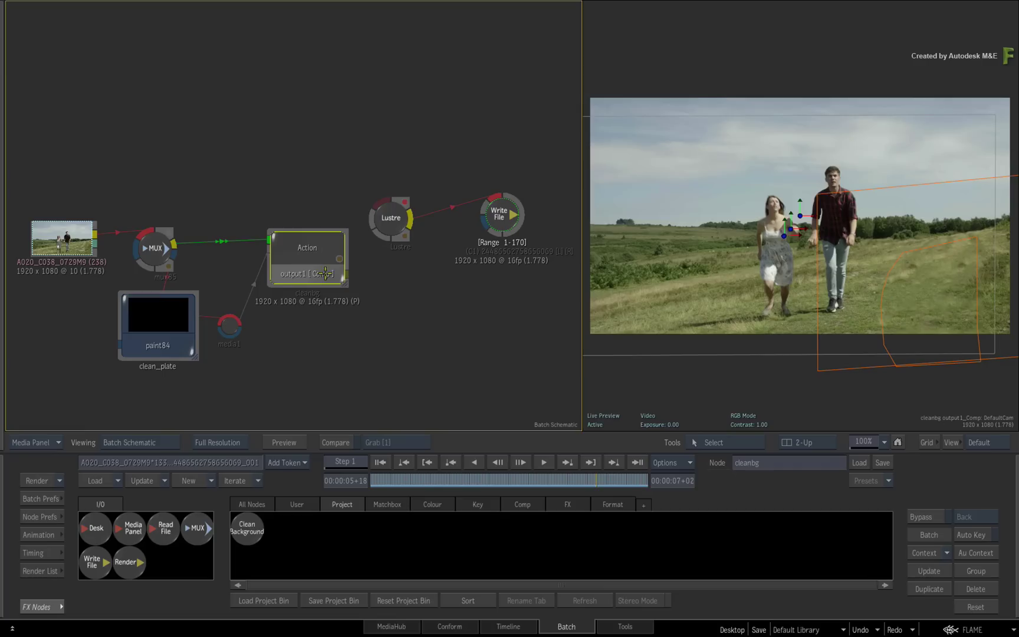
pyautogui.moveTo(325, 273); pyautogui.dragTo(316, 240)
pyautogui.moveTo(582, 334); pyautogui.dragTo(361, 343)
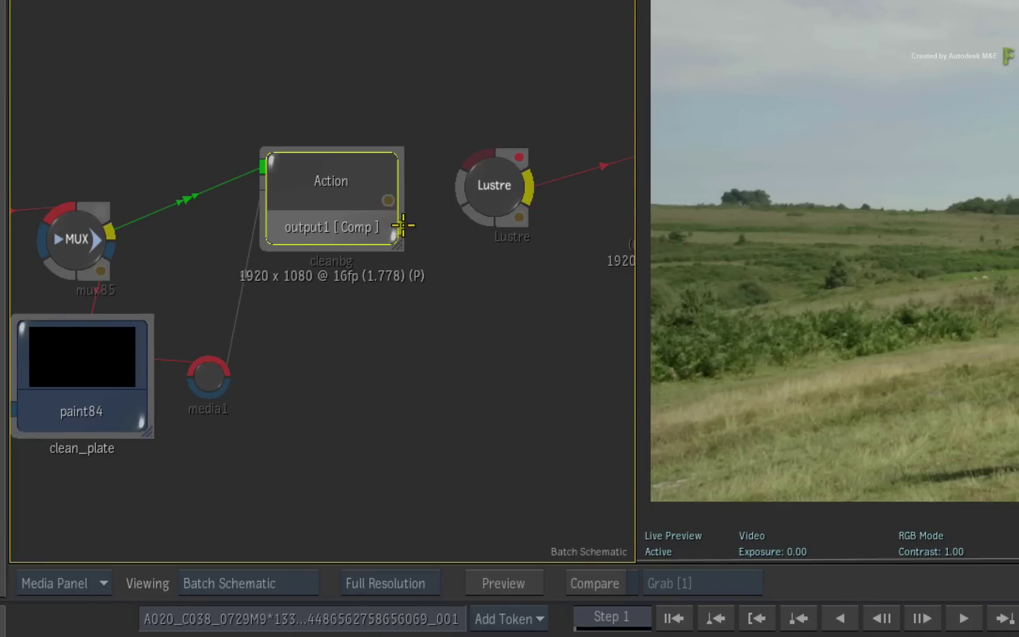
# - Wire the cleanbg Action output into the Lustre node and view the graded composite
pyautogui.moveTo(228, 241); pyautogui.dragTo(239, 194)
pyautogui.moveTo(421, 143); pyautogui.dragTo(472, 155)
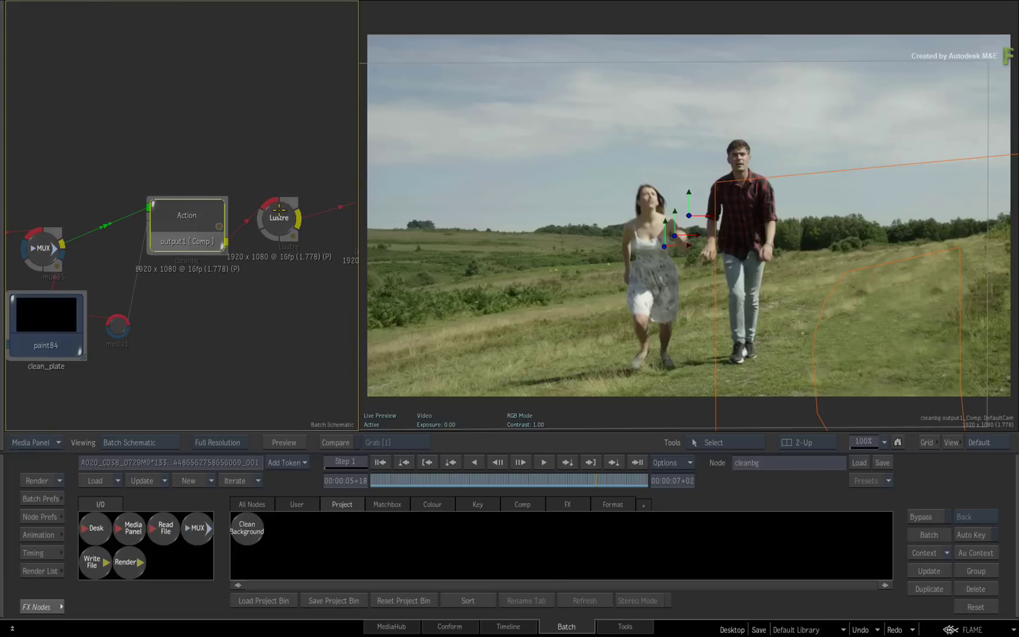
pyautogui.click(279, 210)
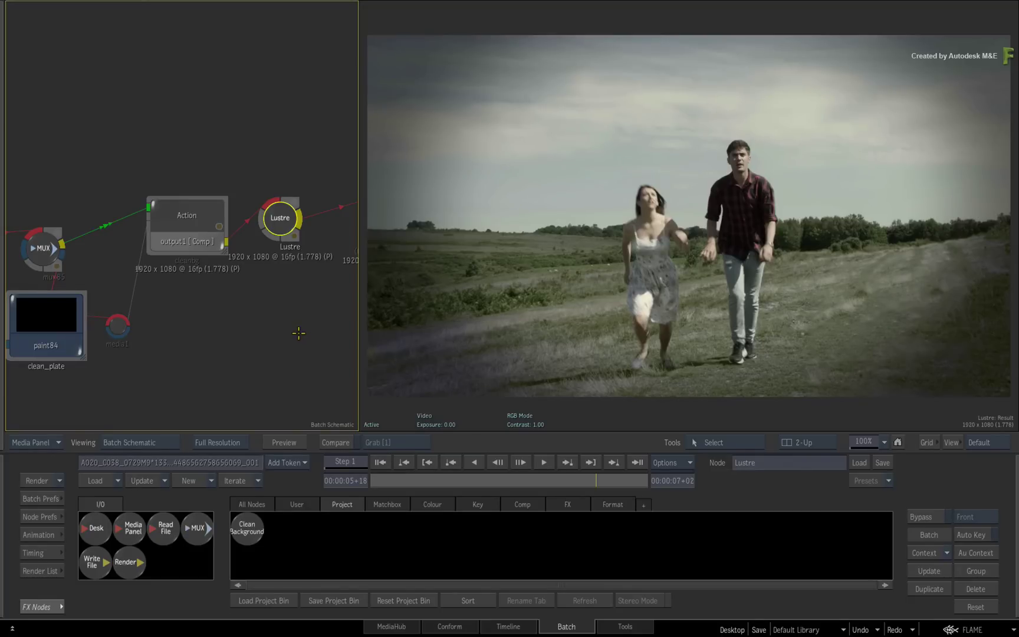
# - List all nodes and frame the cleanbg Action → Lustre → Write File chain, with Lustre deselected
pyautogui.click(252, 505)
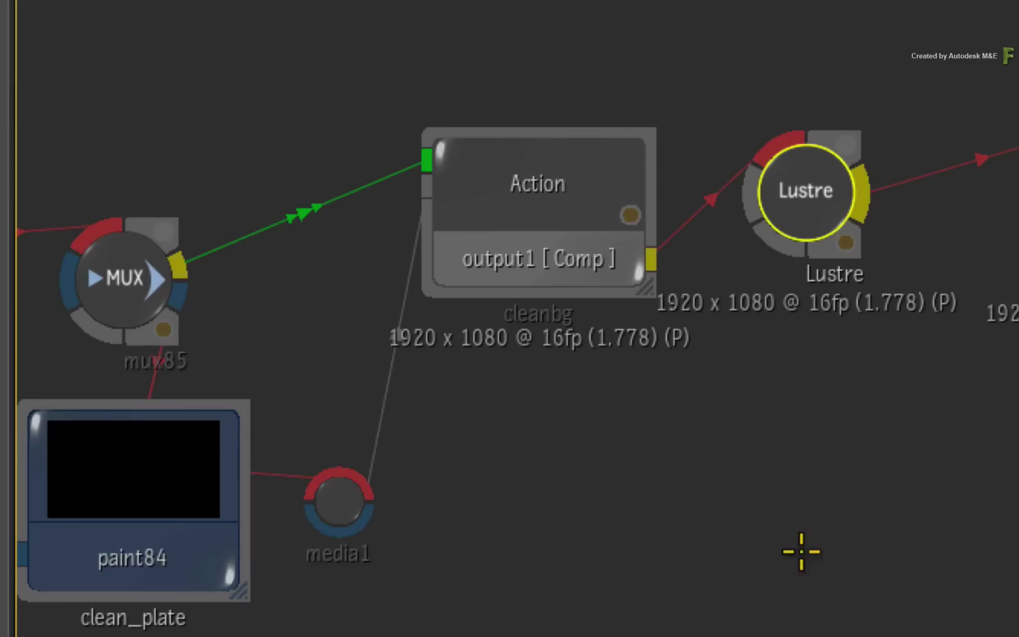
pyautogui.moveTo(632, 528); pyautogui.dragTo(709, 478)
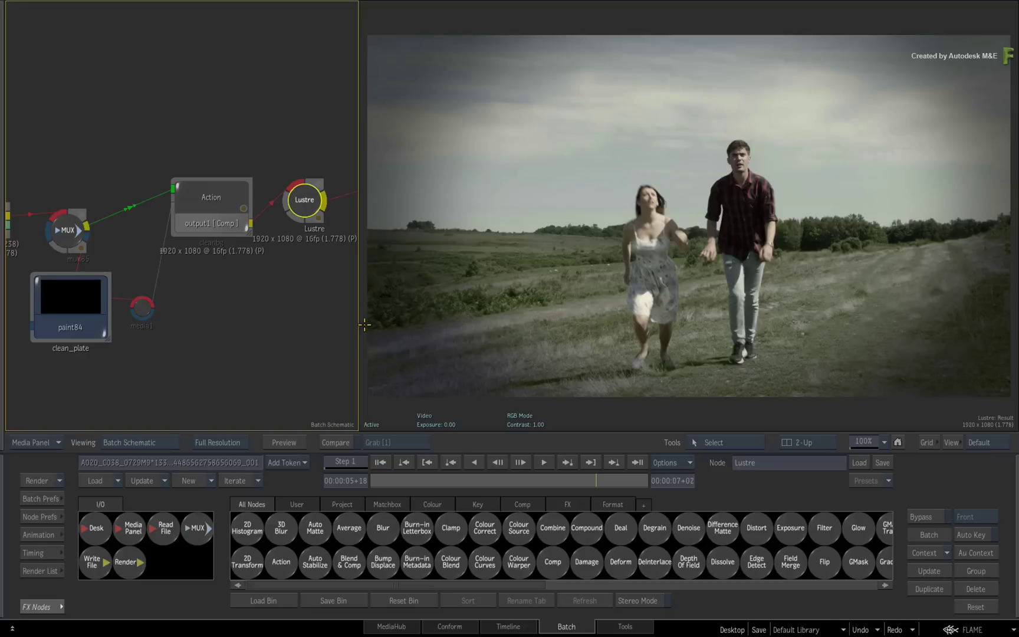
pyautogui.moveTo(364, 327); pyautogui.dragTo(450, 325)
pyautogui.moveTo(342, 337); pyautogui.dragTo(219, 343)
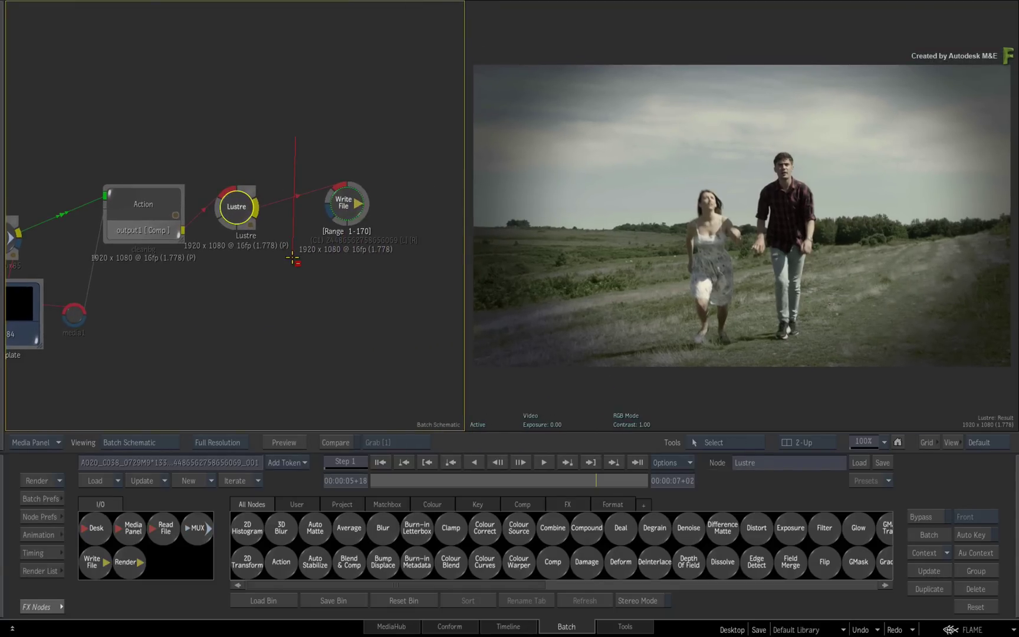
pyautogui.click(299, 136)
# - Recentre the node tree and render the batch's 170 frames through Write File with Ctrl+R
pyautogui.moveTo(234, 311); pyautogui.dragTo(291, 302)
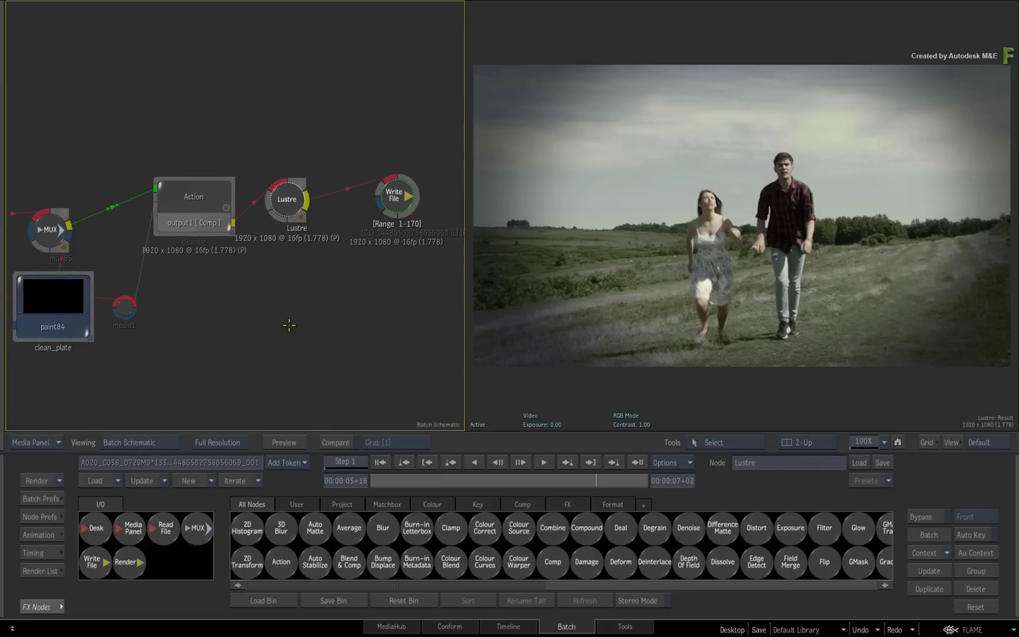
pyautogui.hotkey('ctrl', 'r')
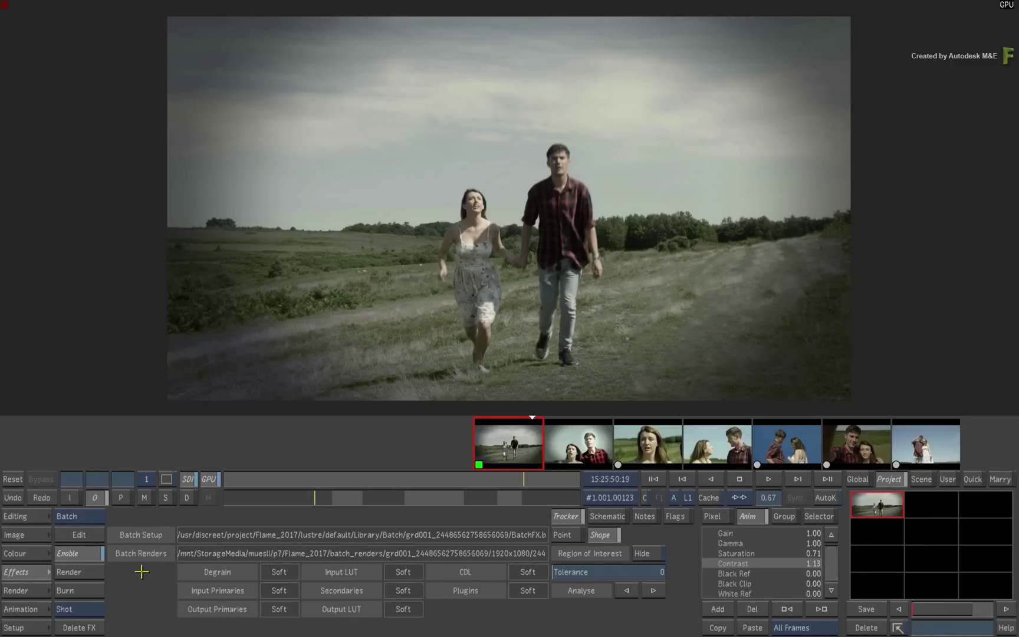
# - Toggle the shot's batch effect off and on to compare looks, leaving it enabled
pyautogui.click(90, 554)
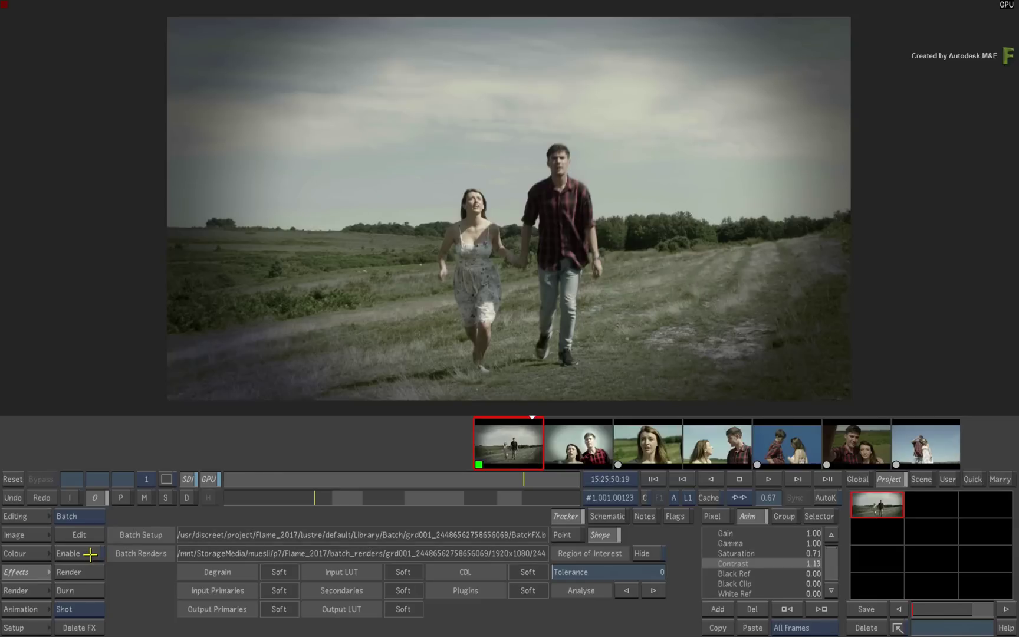
pyautogui.click(91, 553)
pyautogui.click(90, 553)
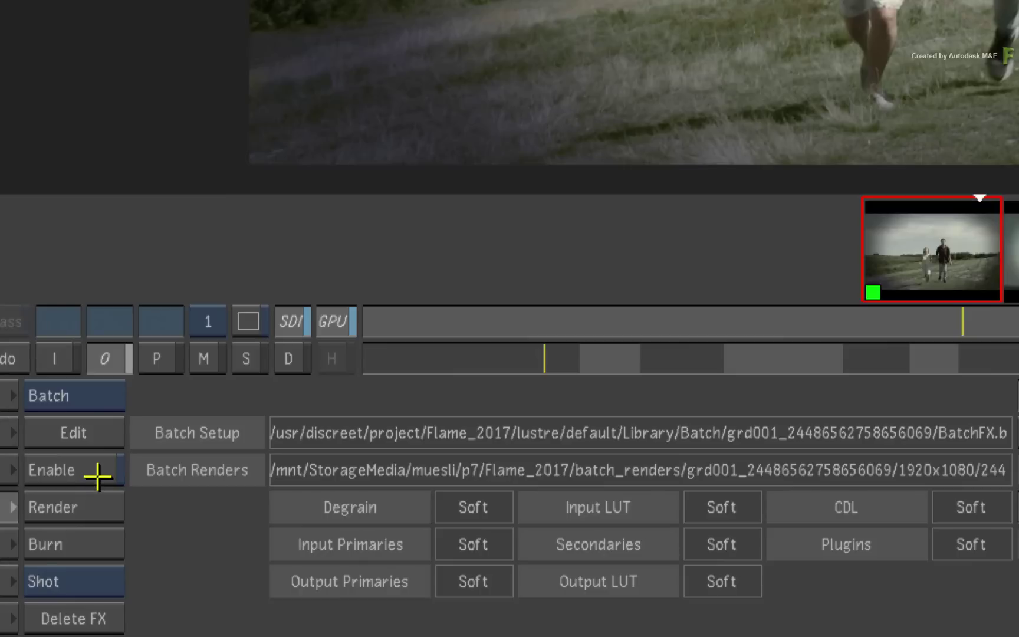
pyautogui.click(91, 554)
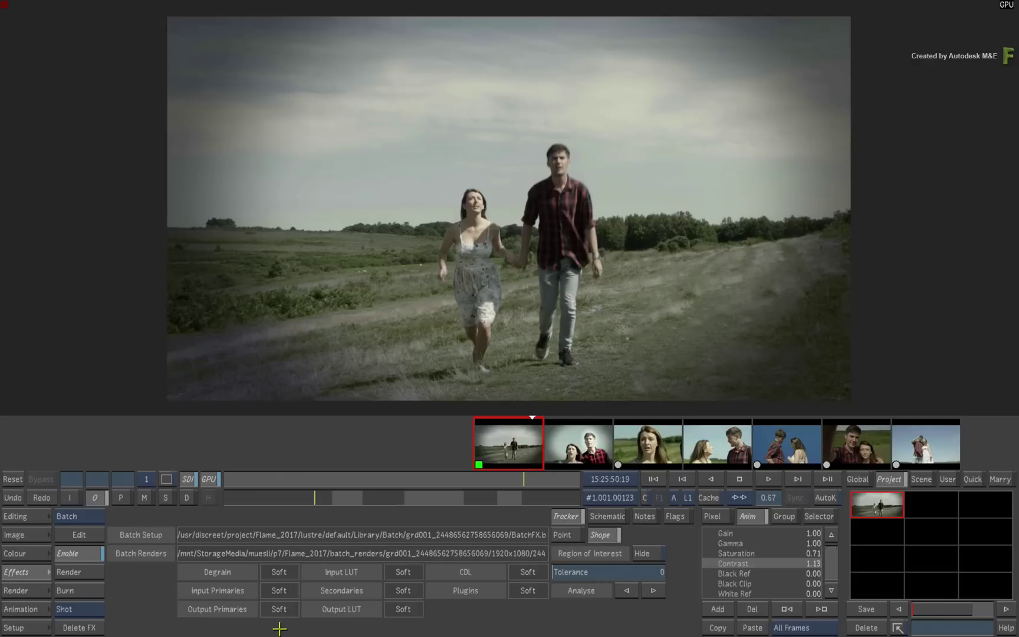
# - At later frame 15:25:51:09, compare the batch effect again and leave it on
pyautogui.moveTo(313, 504)
pyautogui.mouseDown()
pyautogui.moveTo(260, 496)
pyautogui.moveTo(324, 502)
pyautogui.mouseUp()
pyautogui.click(88, 554)
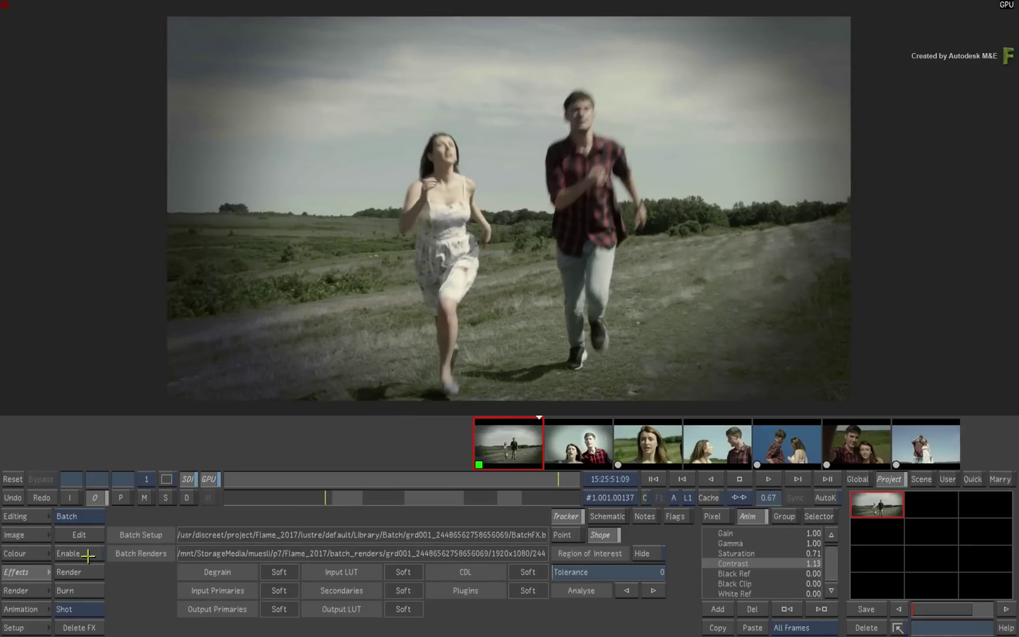
pyautogui.click(87, 555)
pyautogui.click(87, 554)
pyautogui.click(88, 555)
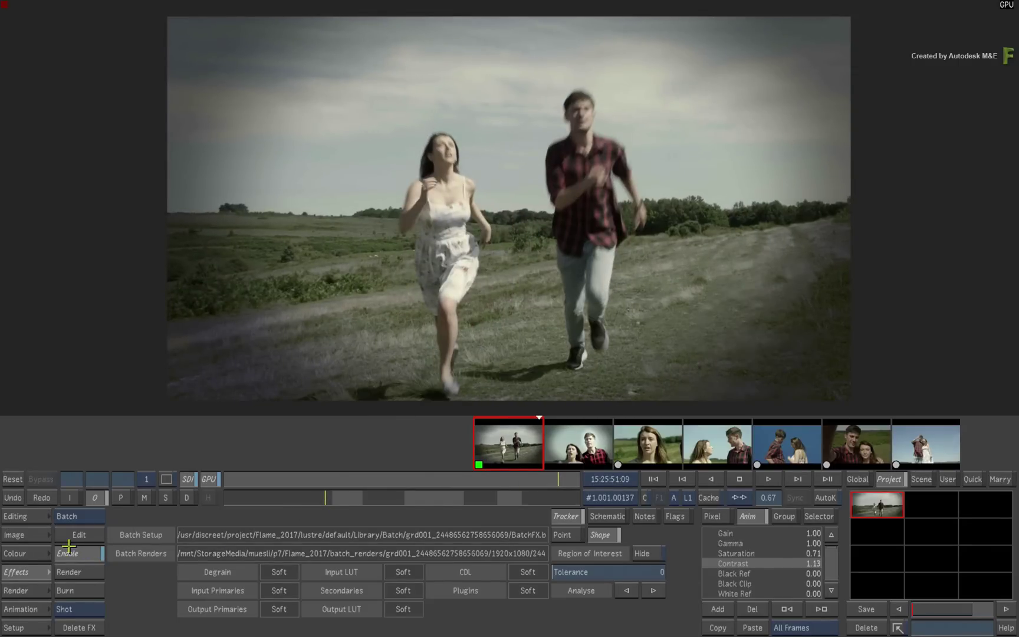
# - Warm the shot's Gamma balance to about red 0.22, green and blue −0.11
pyautogui.click(34, 553)
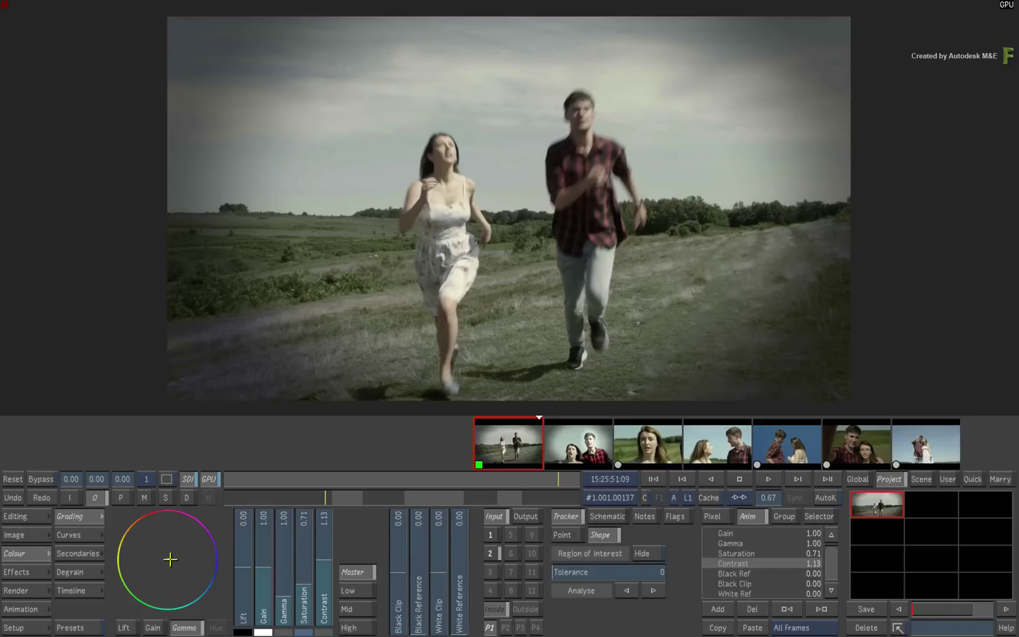
pyautogui.moveTo(170, 559); pyautogui.dragTo(158, 530)
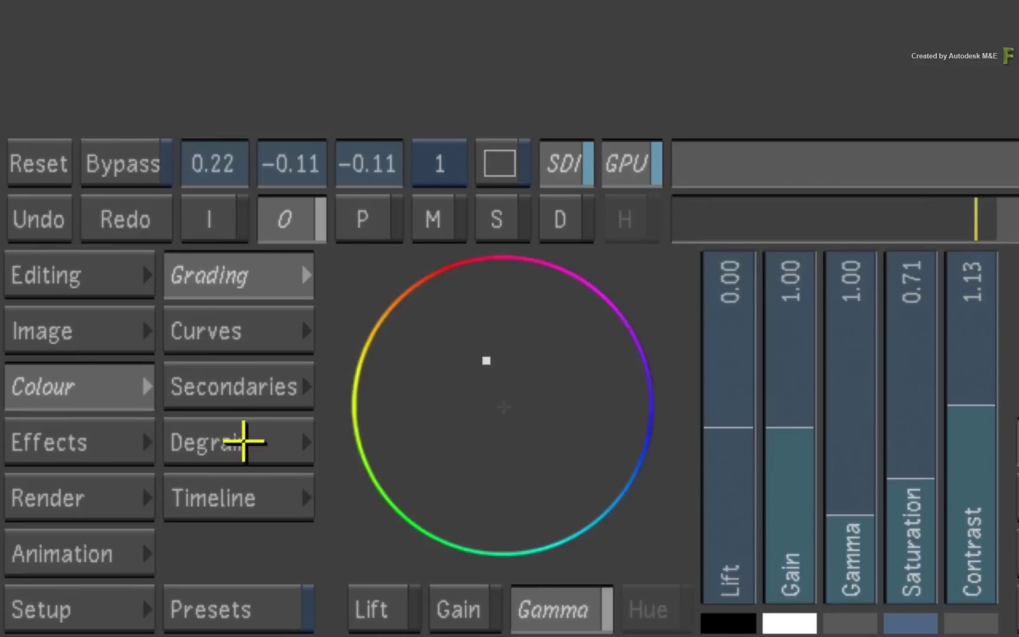
pyautogui.click(30, 573)
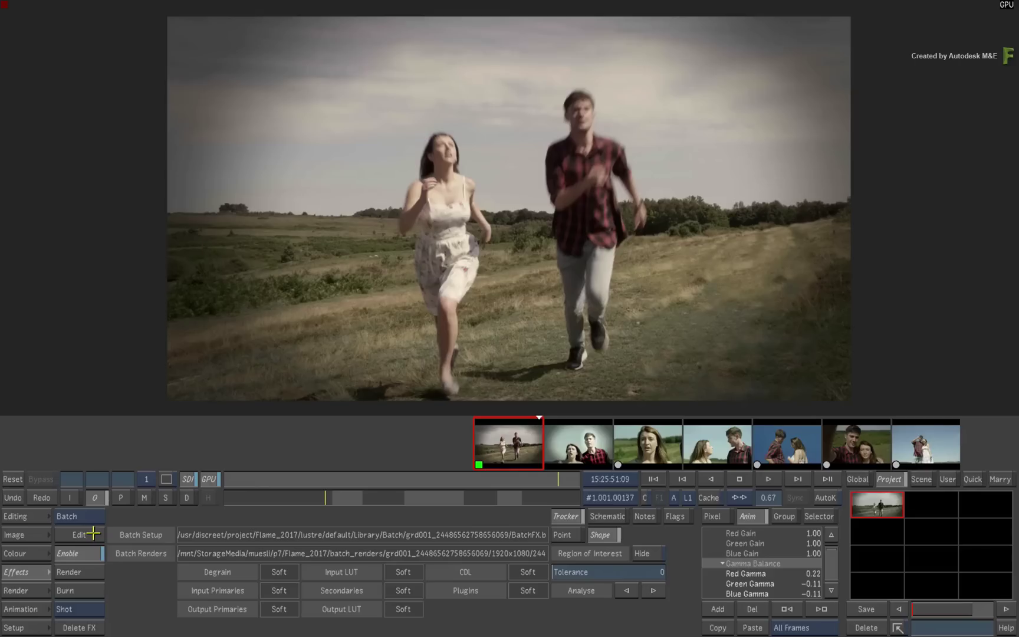
# - Reopen the shot's BatchFX setup in Flame, replacing the existing item of the same name
pyautogui.click(93, 533)
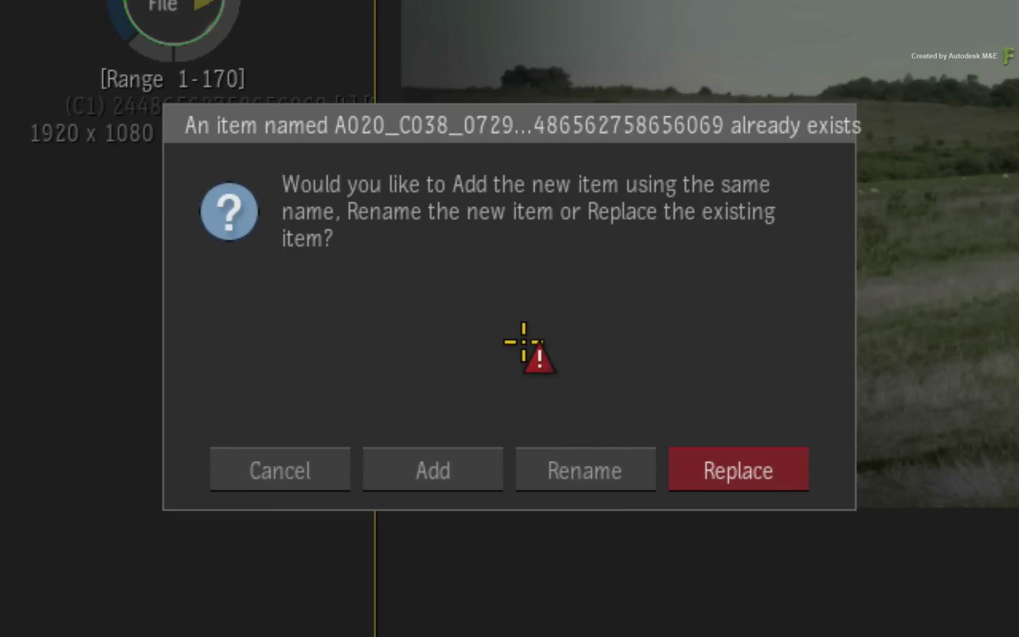
pyautogui.click(768, 470)
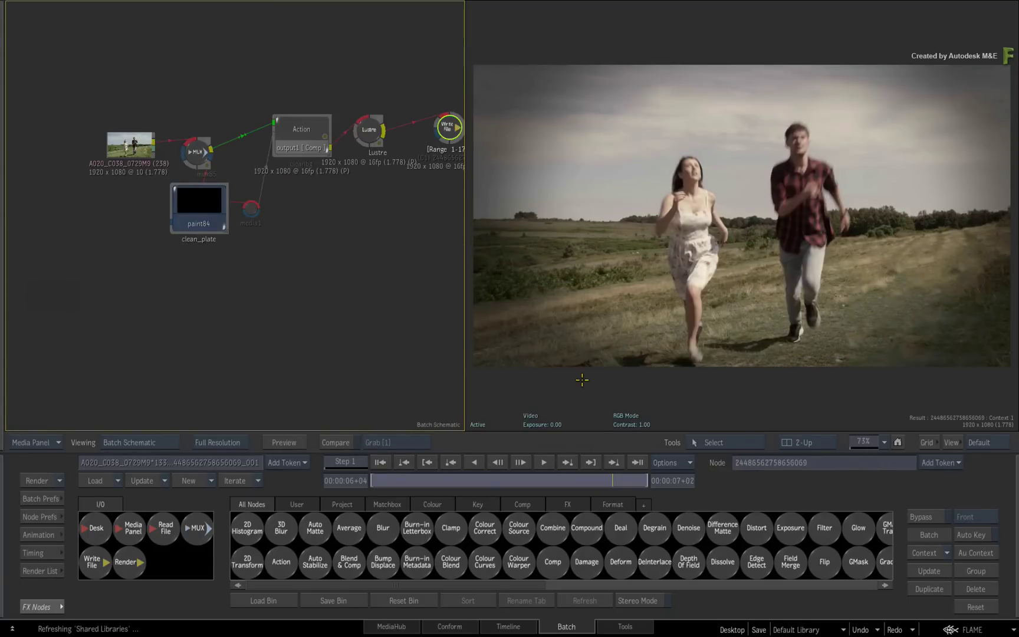
# - Send the Lustre and cleanbg Action setup back via Update Lustre, then render and review frames
pyautogui.click(369, 130)
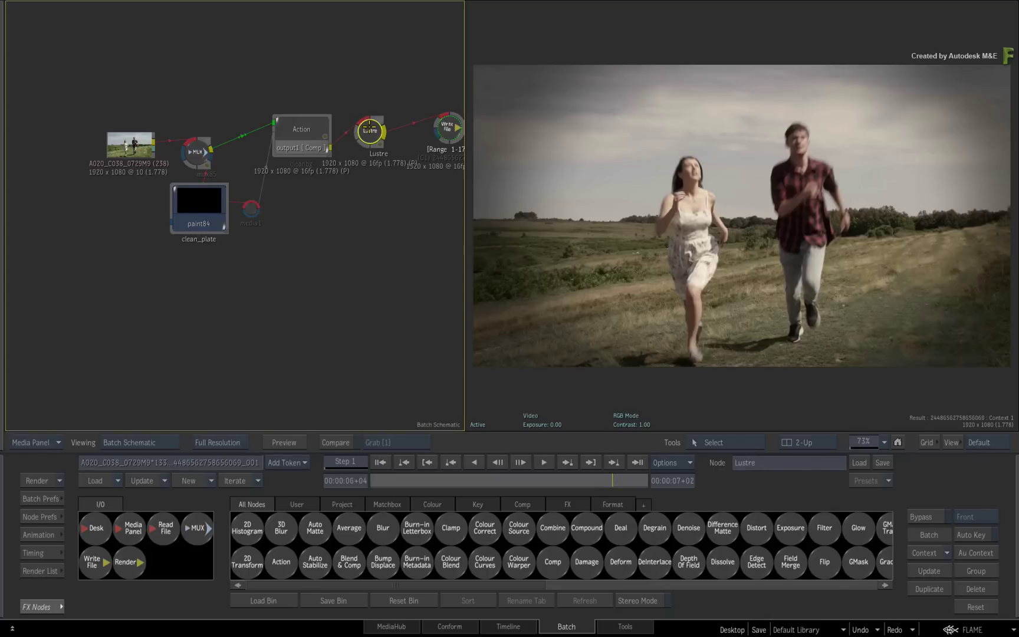
pyautogui.moveTo(364, 266); pyautogui.dragTo(329, 353)
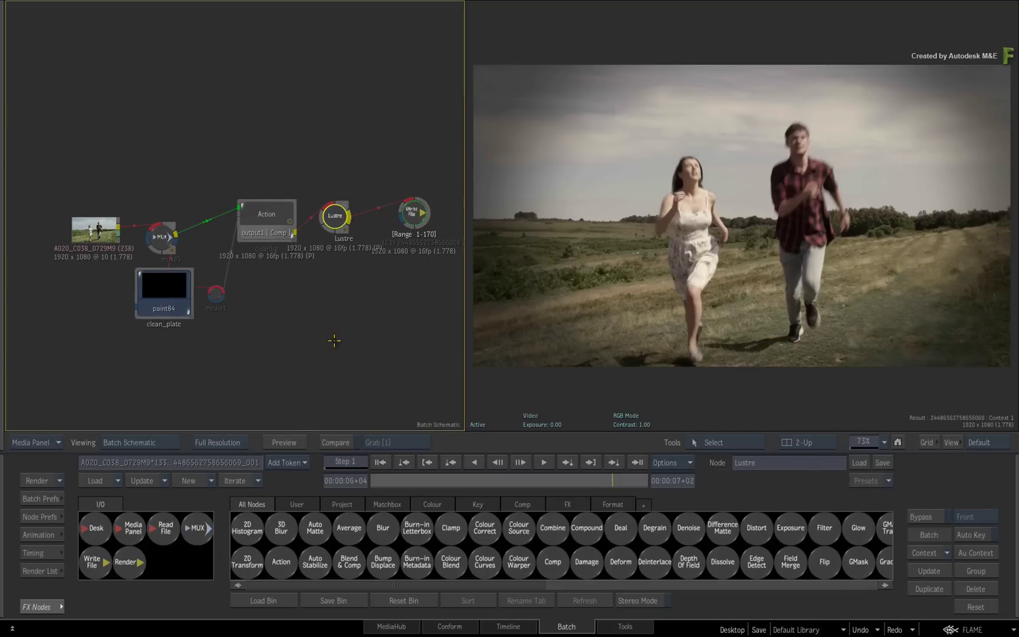
pyautogui.click(266, 212)
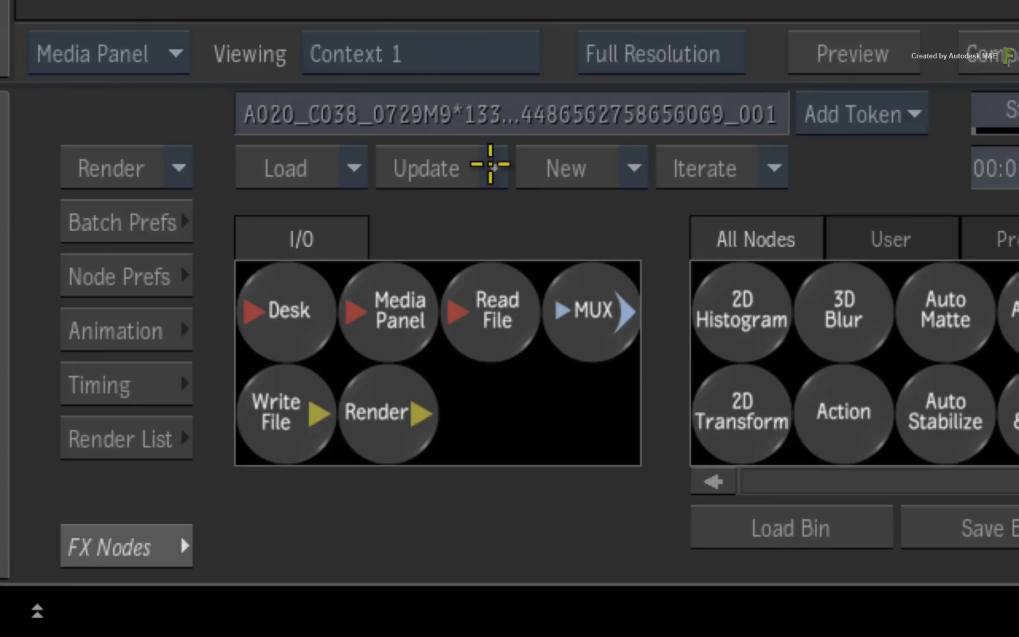
pyautogui.click(165, 481)
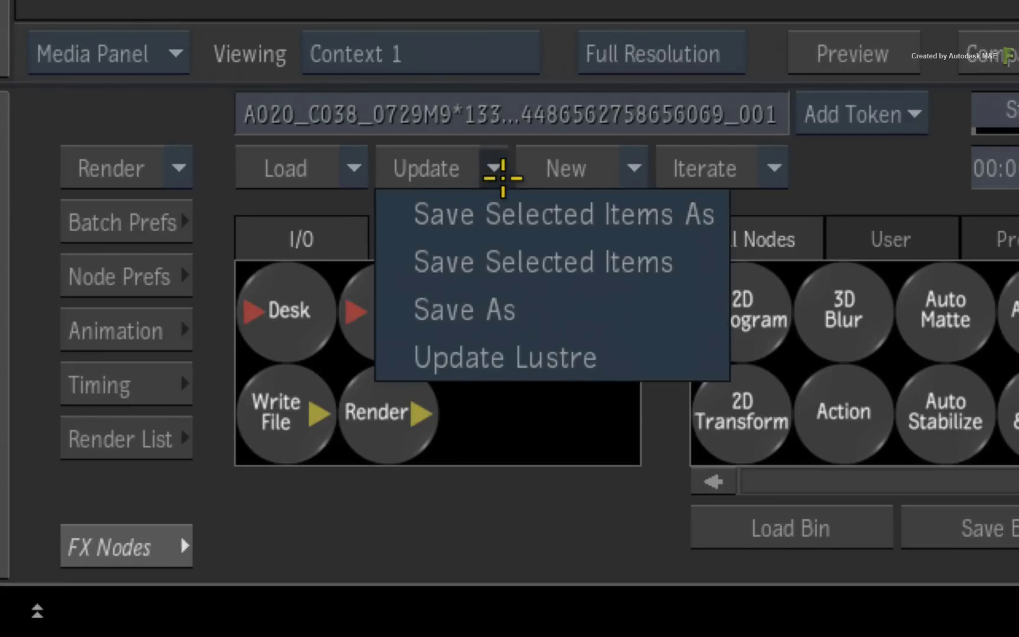
pyautogui.click(654, 358)
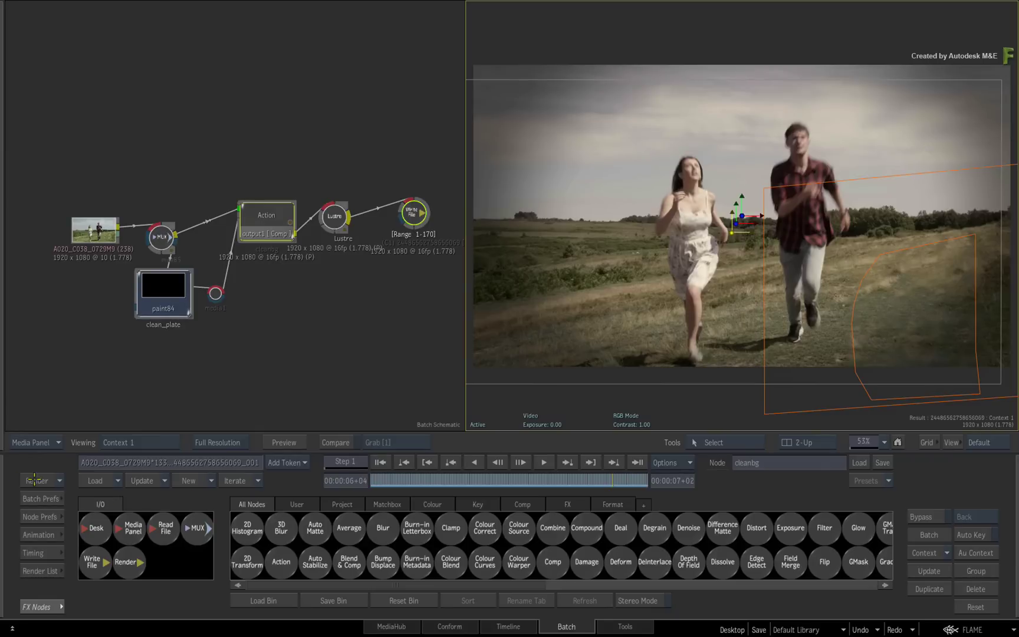
pyautogui.click(34, 480)
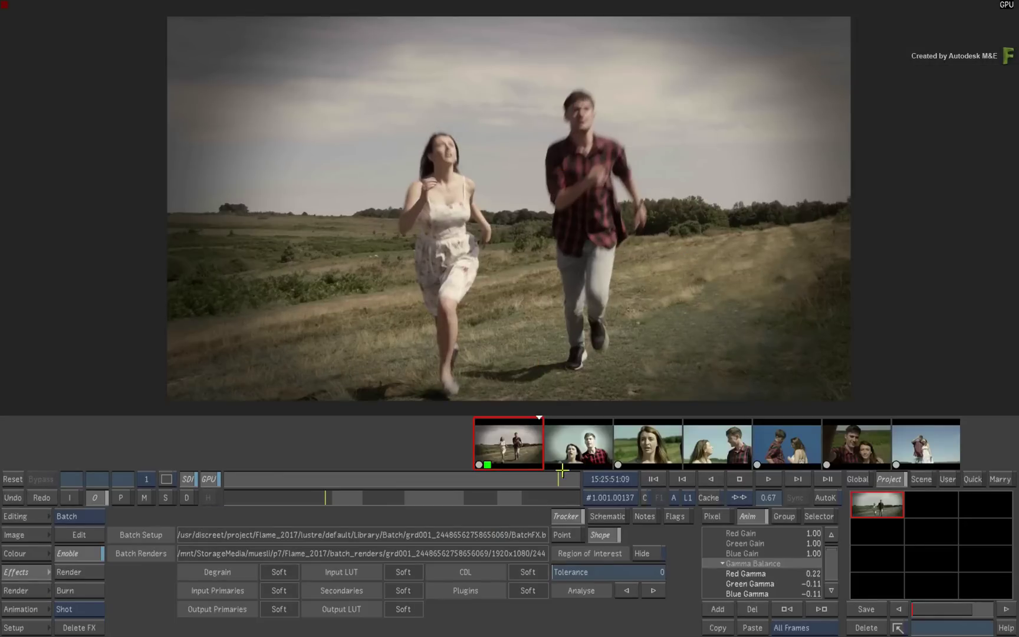
pyautogui.moveTo(562, 470)
pyautogui.mouseDown()
pyautogui.moveTo(337, 478)
pyautogui.moveTo(523, 482)
pyautogui.moveTo(310, 480)
pyautogui.moveTo(534, 478)
pyautogui.moveTo(527, 493)
pyautogui.mouseUp()
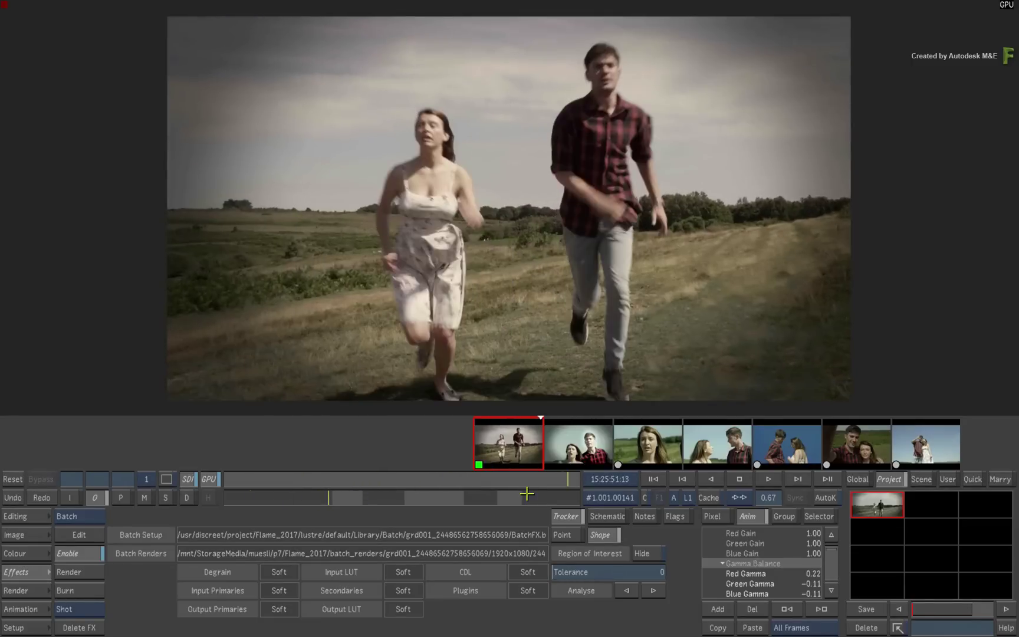
# - Lower gain to 0.97, reduce contrast and shift the gamma balance toward magenta
pyautogui.click(24, 554)
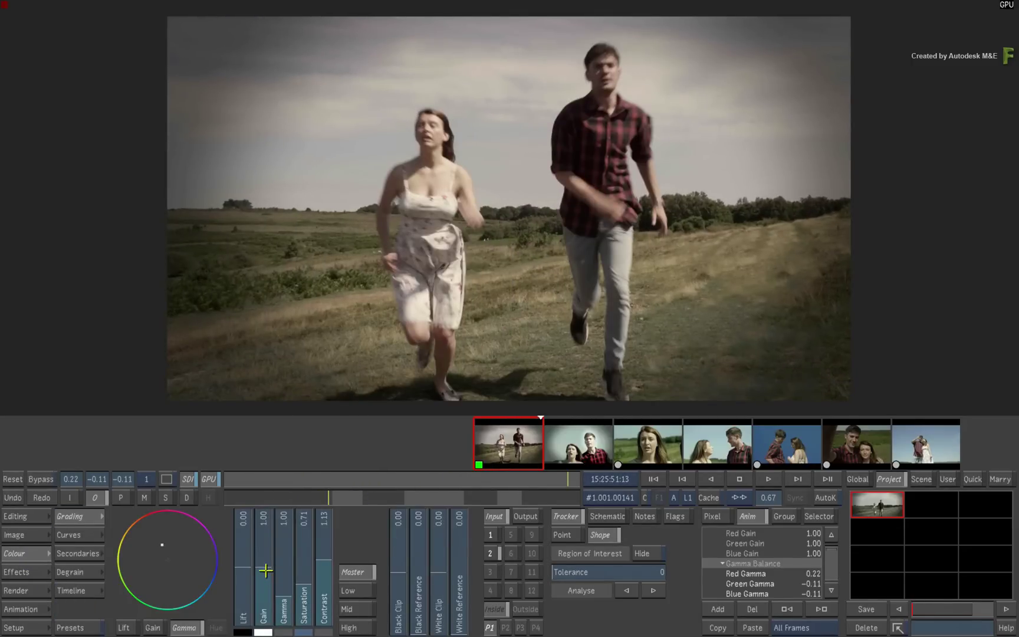
pyautogui.moveTo(266, 570); pyautogui.dragTo(265, 570)
pyautogui.moveTo(328, 558); pyautogui.dragTo(328, 571)
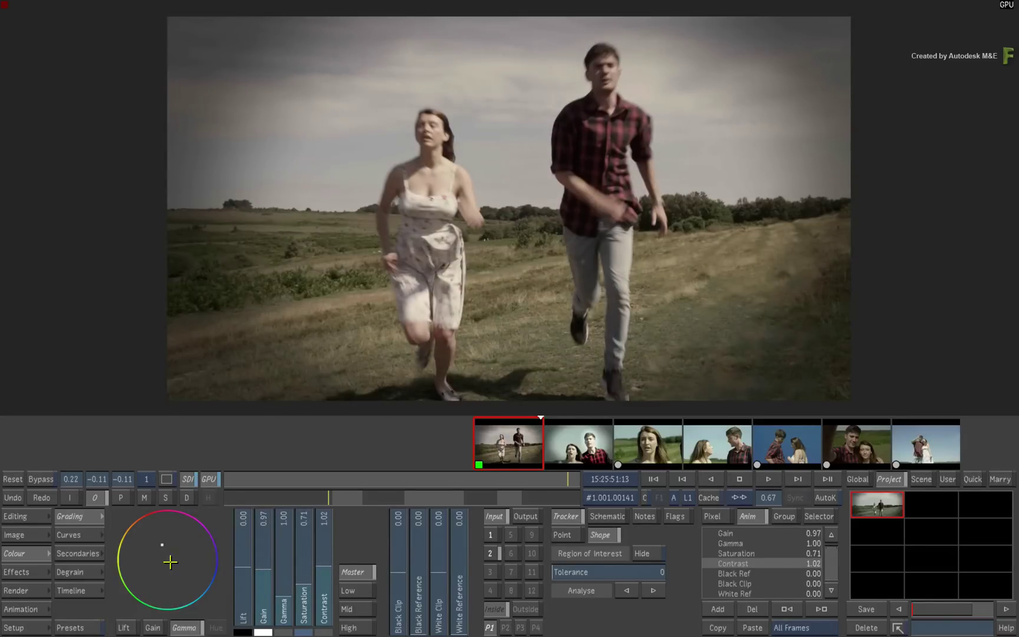
pyautogui.moveTo(162, 546); pyautogui.dragTo(217, 551)
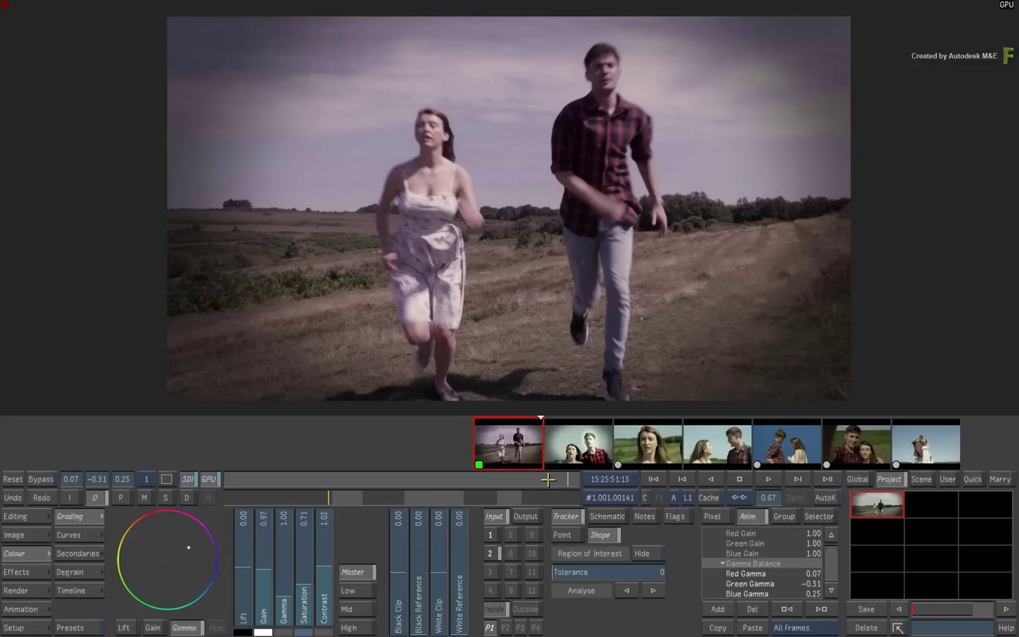
# - Refine gamma balance to 0.20, −0.13, −0.07 and raise contrast to 1.25
pyautogui.moveTo(566, 479); pyautogui.dragTo(541, 481)
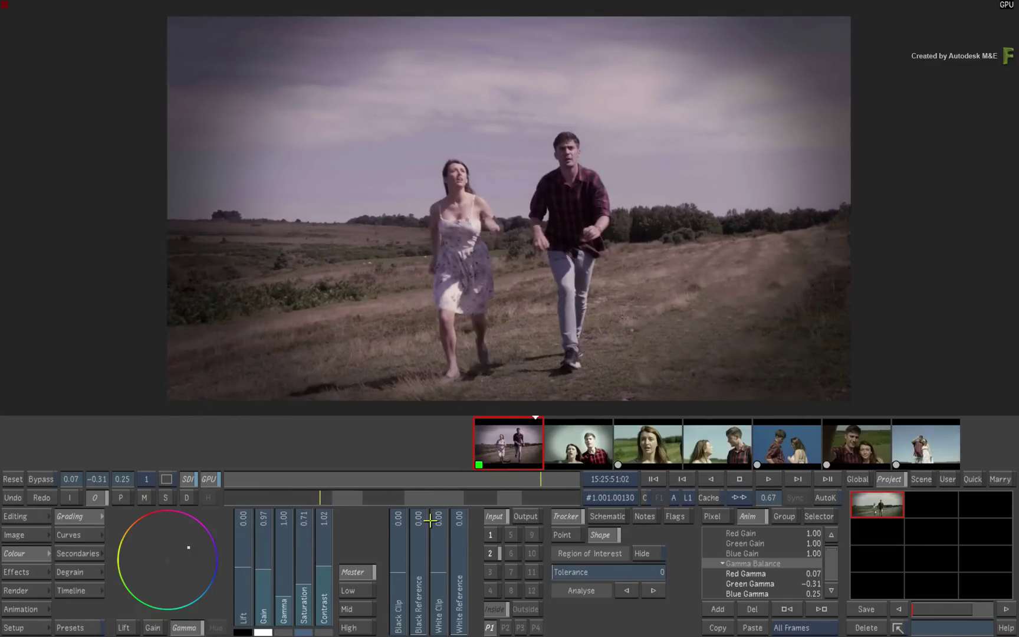
pyautogui.moveTo(190, 547); pyautogui.dragTo(158, 544)
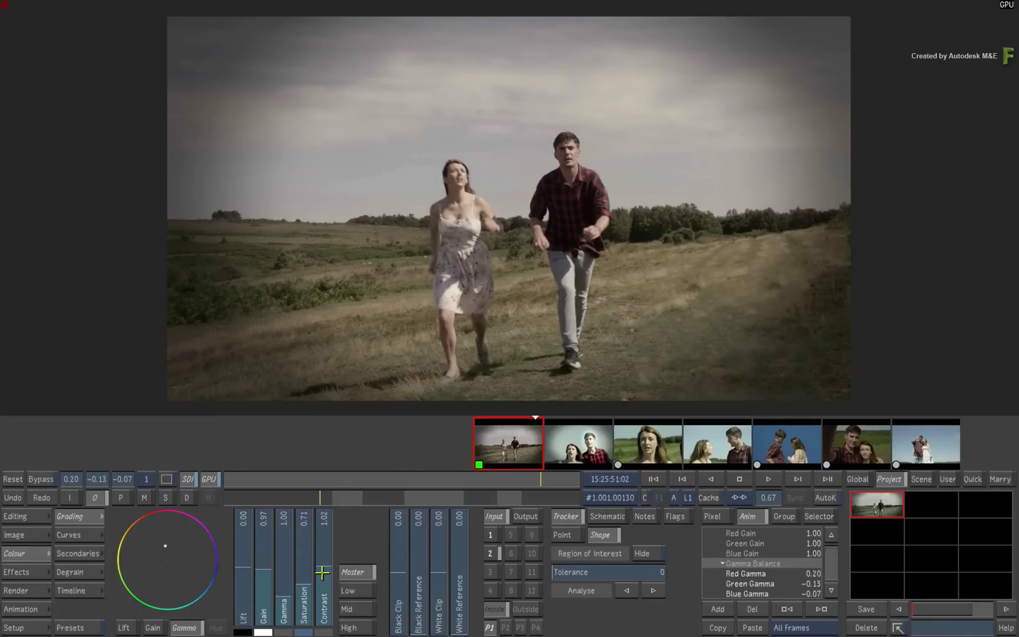
pyautogui.moveTo(323, 568); pyautogui.dragTo(323, 543)
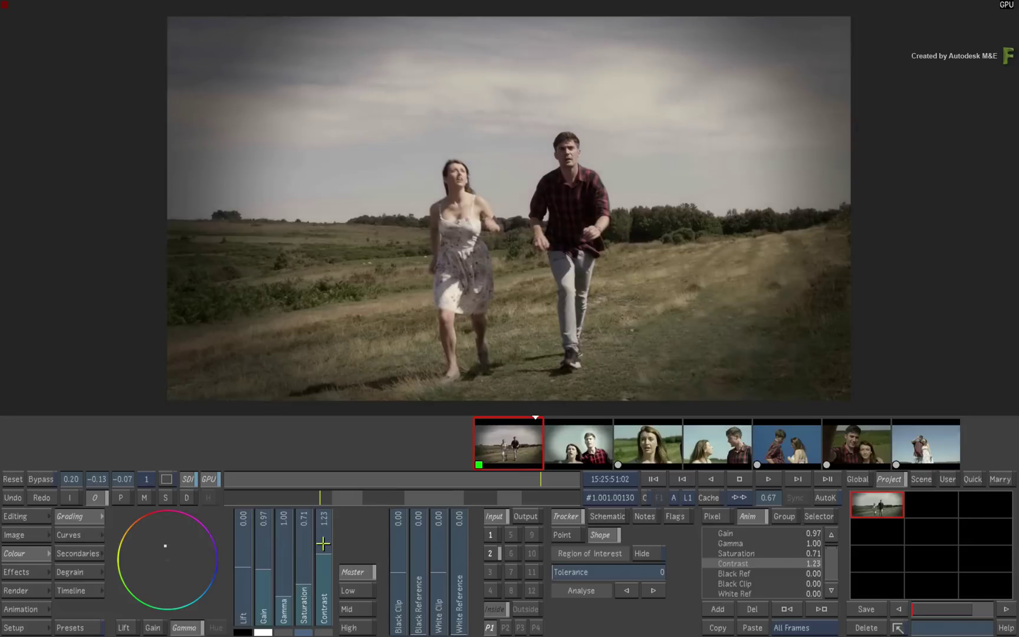
# - Add an elliptical vignette secondary and darken its inside: lift −1.40, gain 0.40, gamma 0.77, contrast 1.05
pyautogui.click(491, 535)
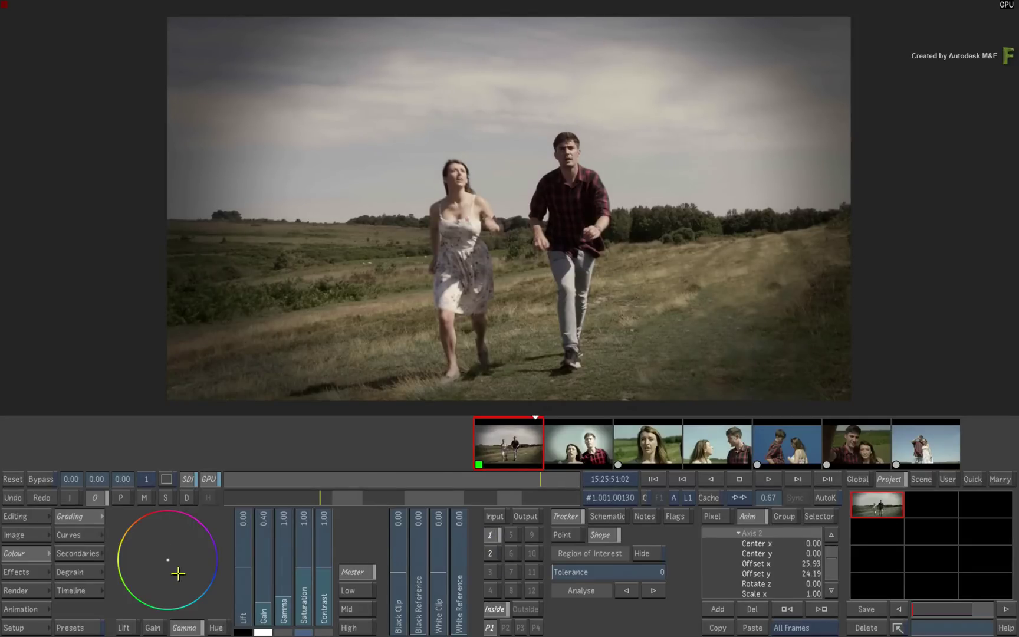
pyautogui.click(80, 556)
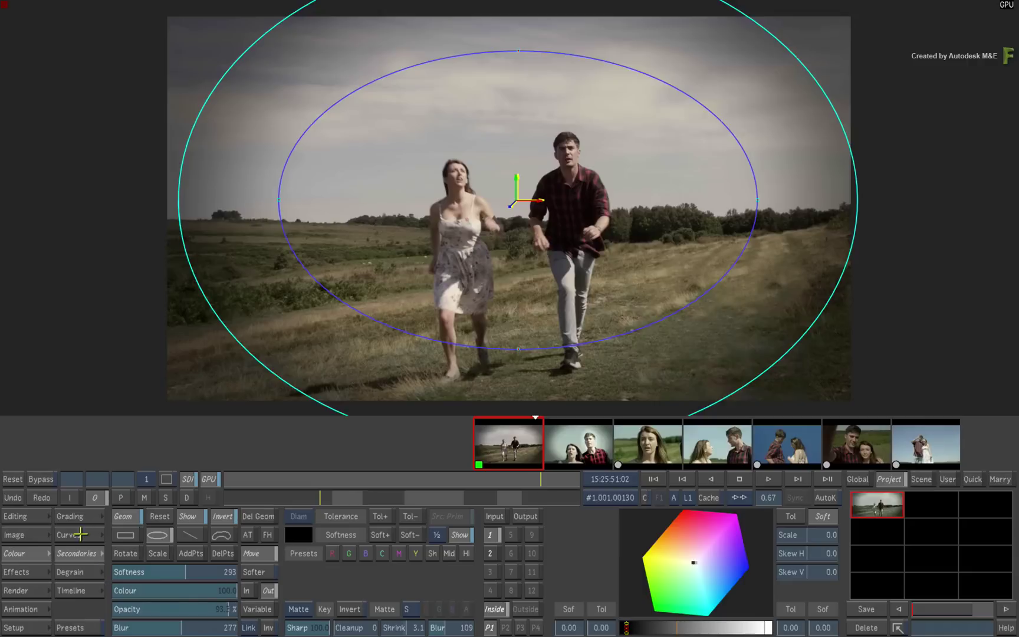
pyautogui.click(79, 517)
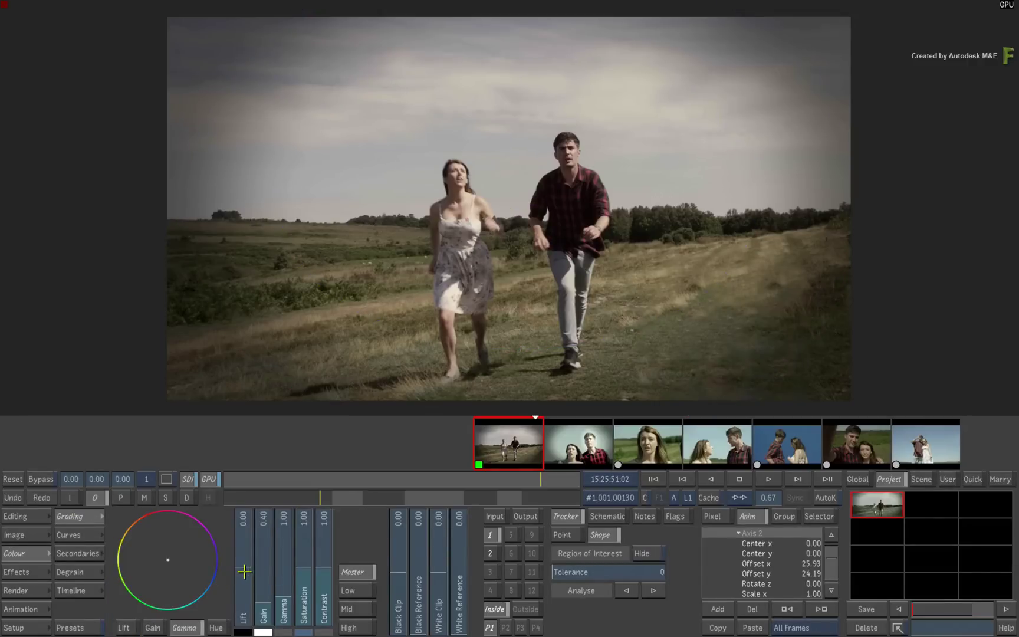
pyautogui.moveTo(244, 571); pyautogui.dragTo(243, 590)
pyautogui.moveTo(326, 568); pyautogui.dragTo(296, 600)
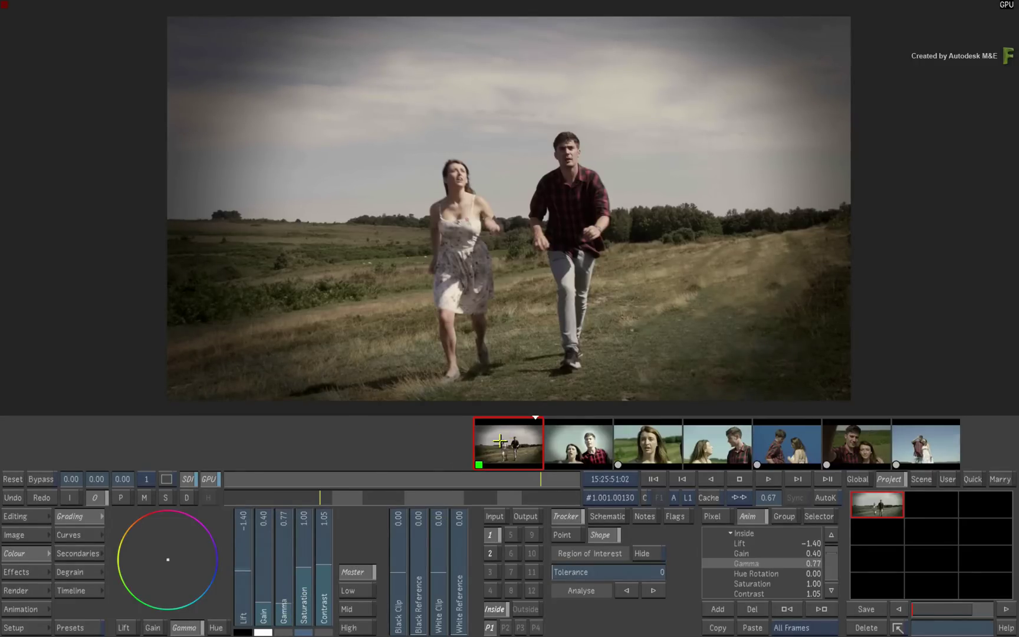